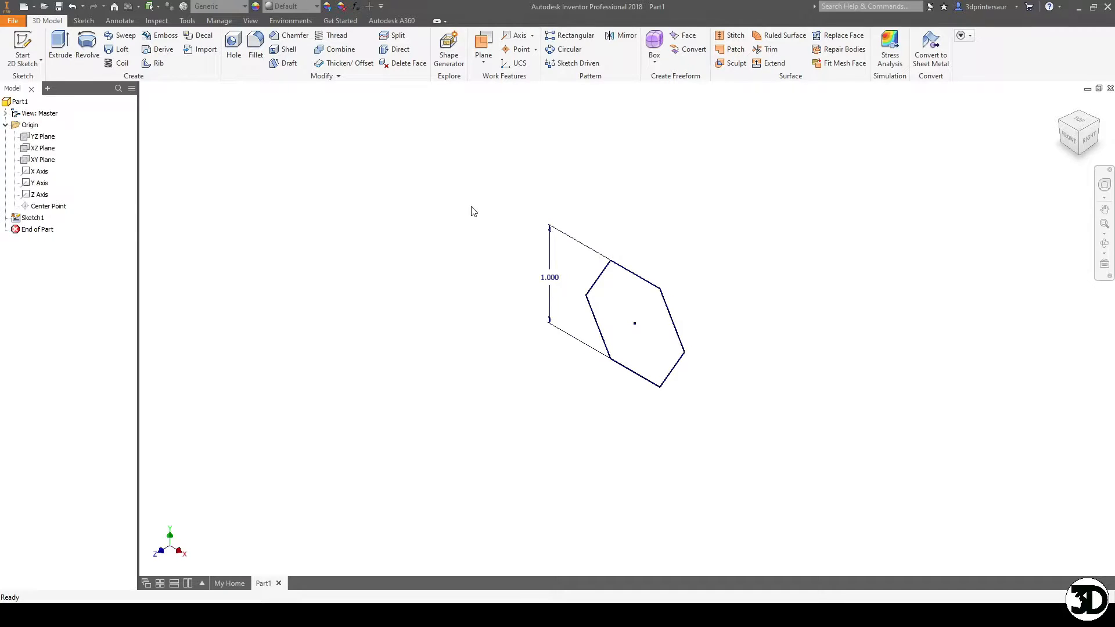
- Start a sketch on the XZ plane and draw a 4 in line from the origin along the negative Z direction
click(42, 148)
key(Page_Up)
key(s)
key(l)
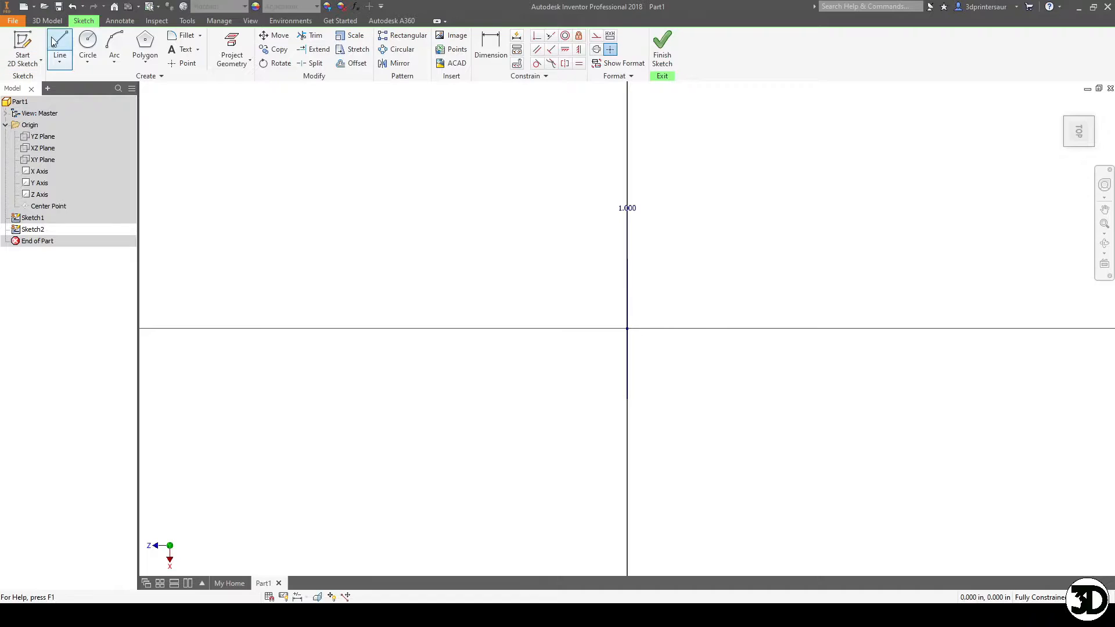
click(627, 329)
middle_drag(751, 317, 682, 303)
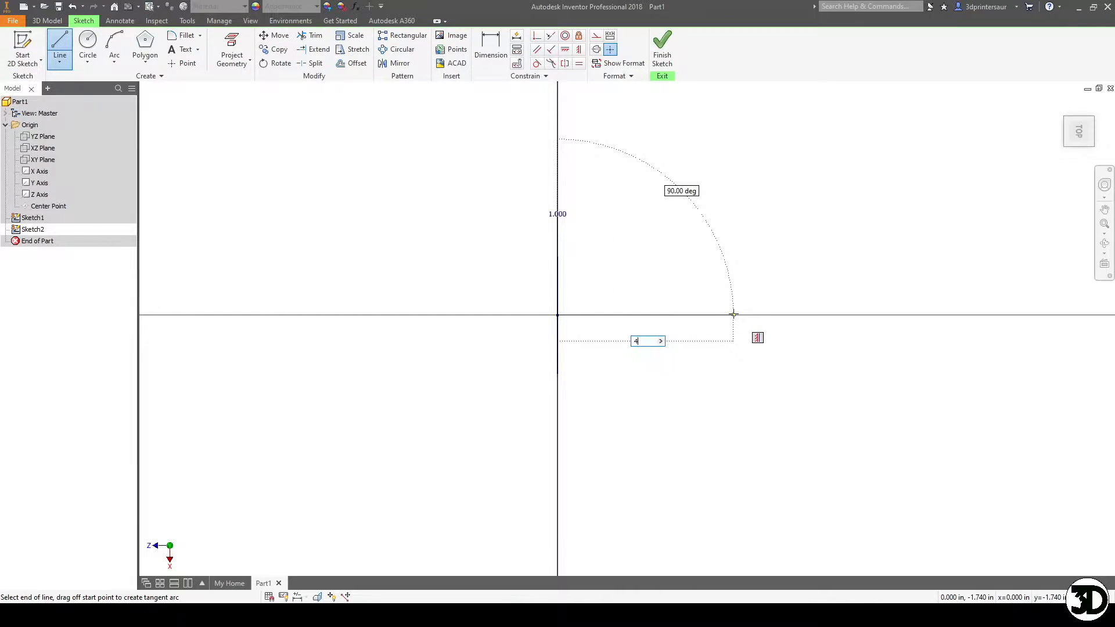
text(4)
key(Return)
- Continue the path with a 4 in perpendicular line toward positive X and a 4 in line slanted outward about 63 degrees from it
scroll(639, 308, down, 5)
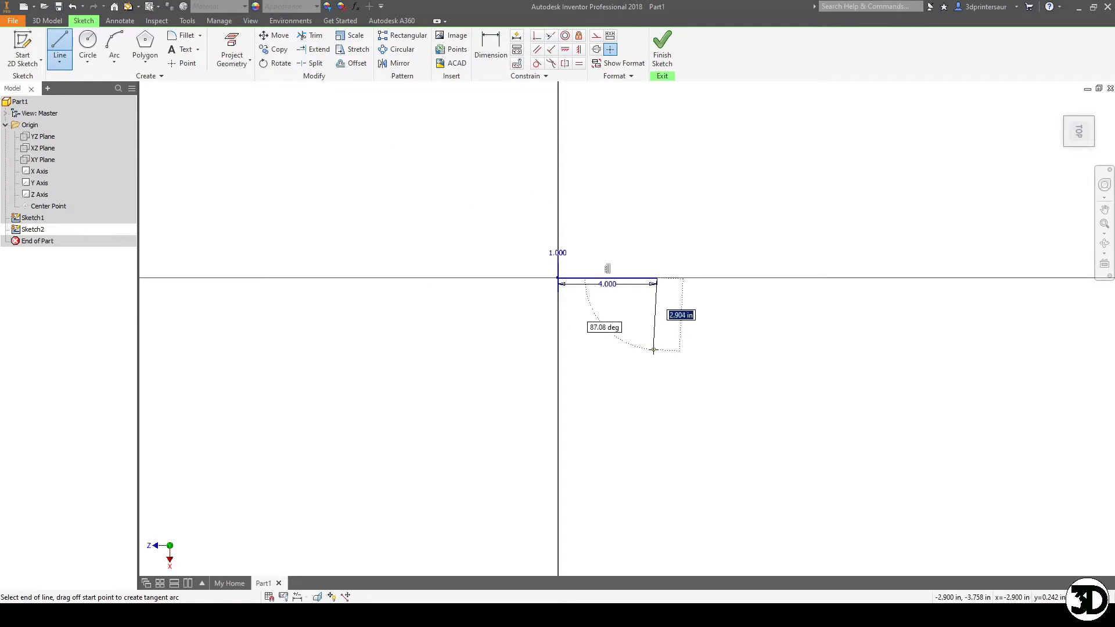
text(4)
key(Tab)
key(Return)
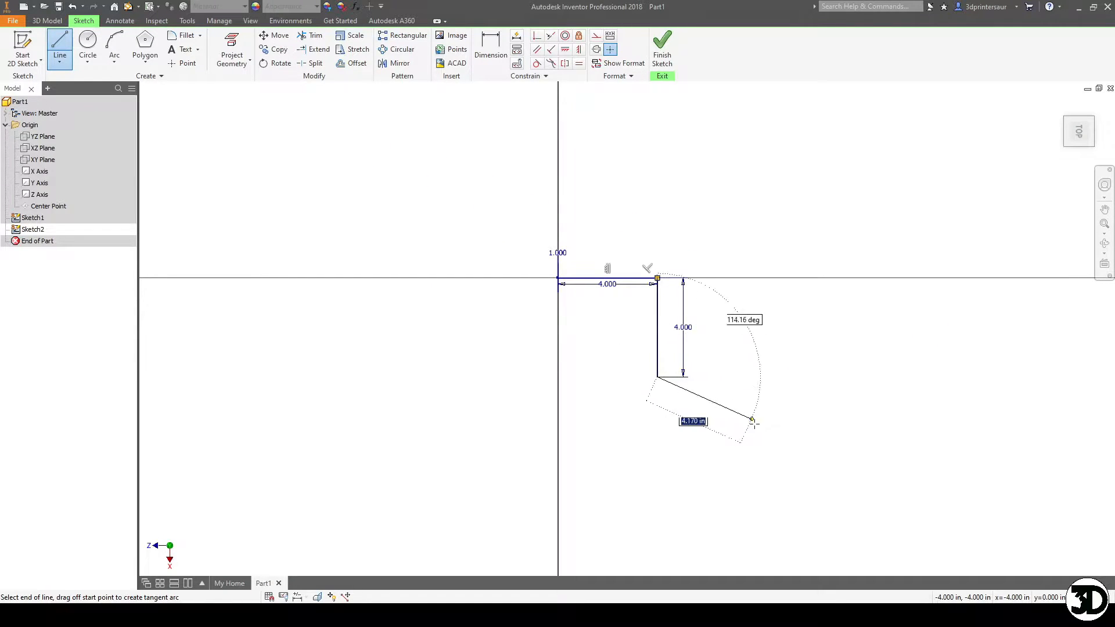
text(4)
key(Return)
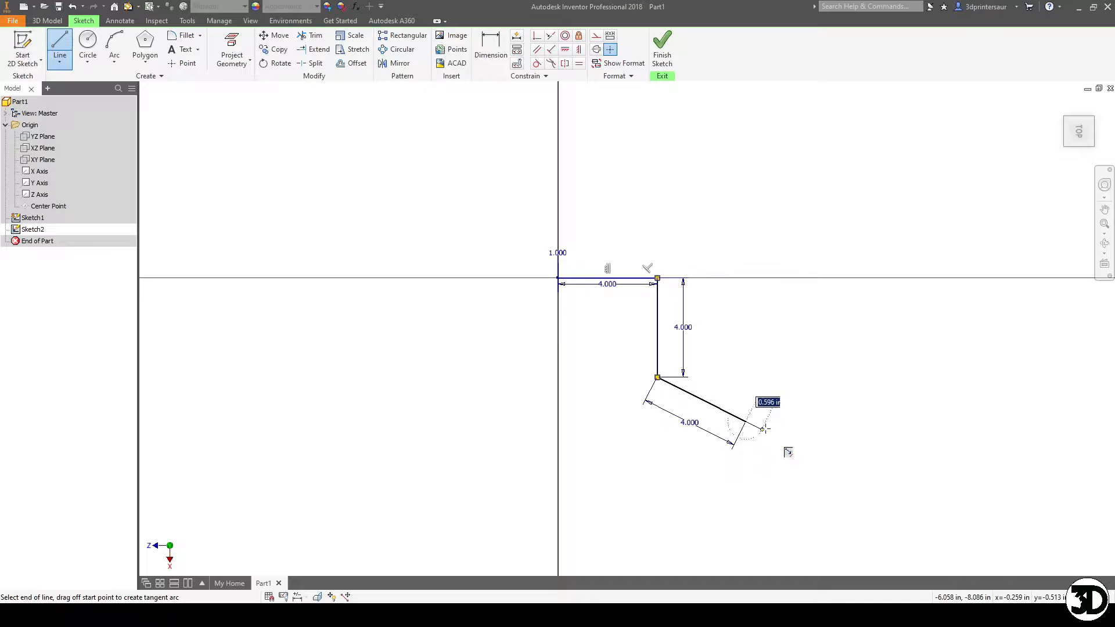
- Add a 4 in line parallel to the path's first line, and end the path with a perpendicular line back to the Z axis
text(4)
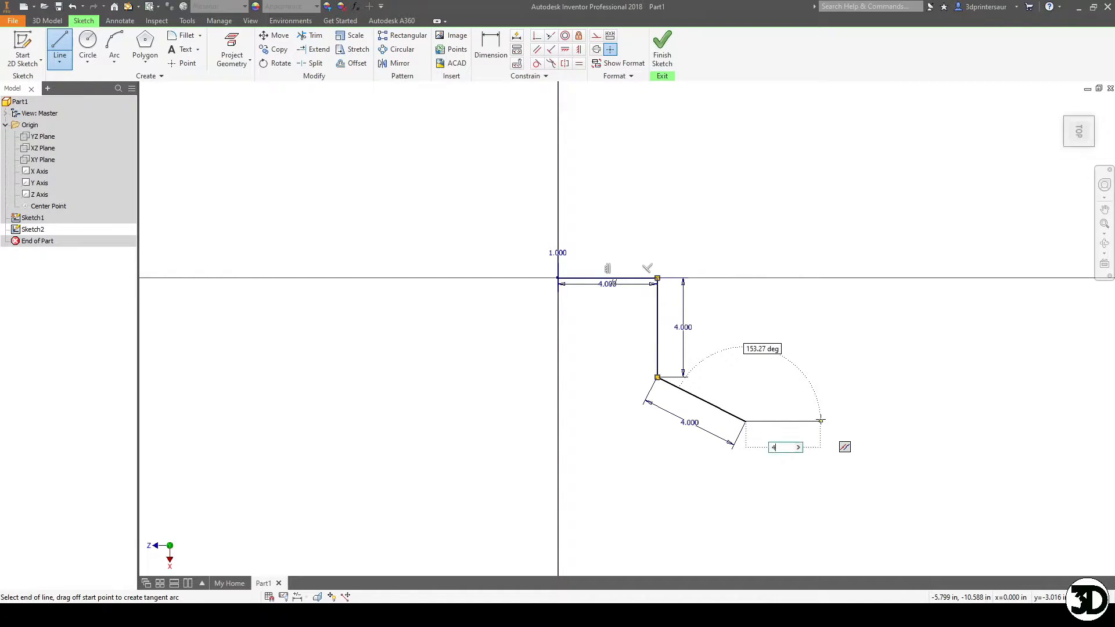
key(Return)
click(846, 284)
key(Escape)
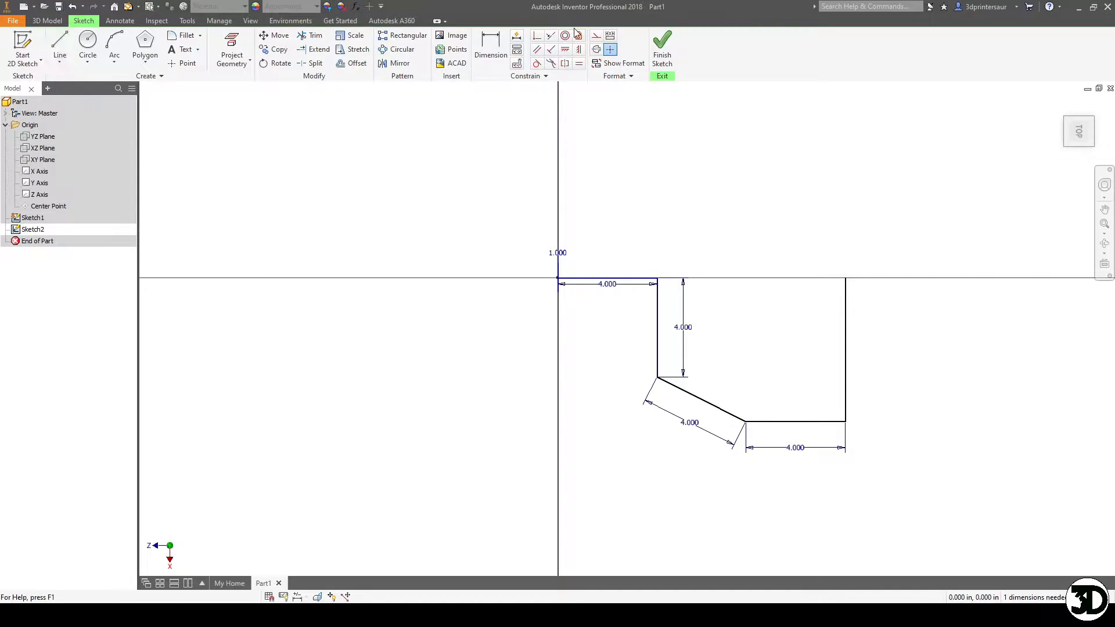
- Align the path's open end with the corner between its first two lines using a vertical constraint
click(579, 50)
click(845, 281)
click(659, 278)
key(Escape)
- Dimension the angle between the second line and the slanted line as 60 degrees and finish the sketch
key(d)
click(667, 381)
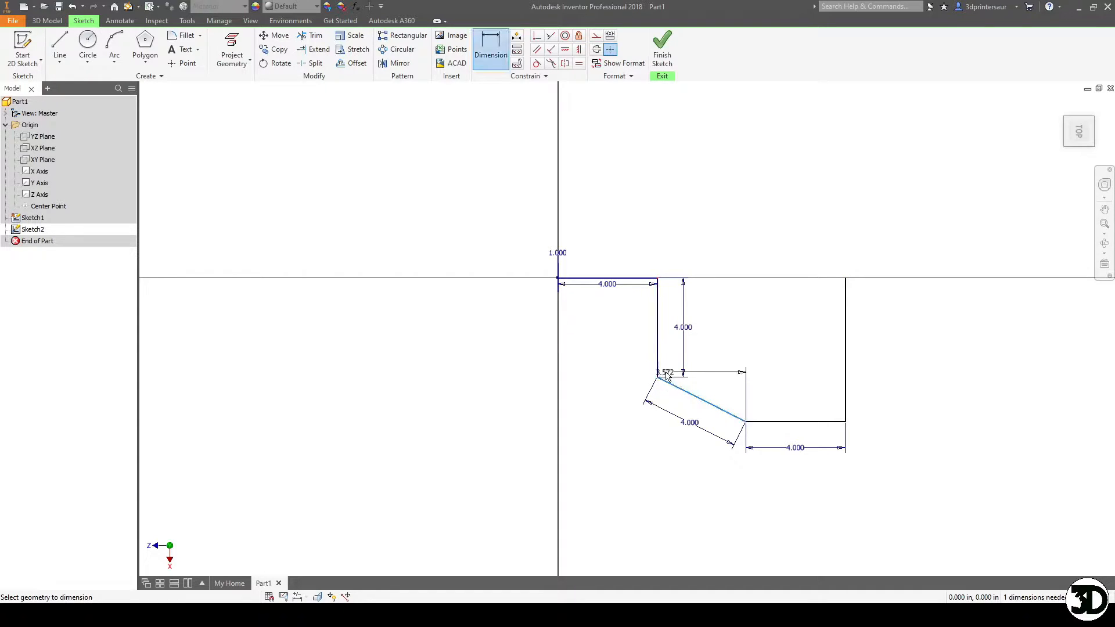
click(658, 365)
click(671, 423)
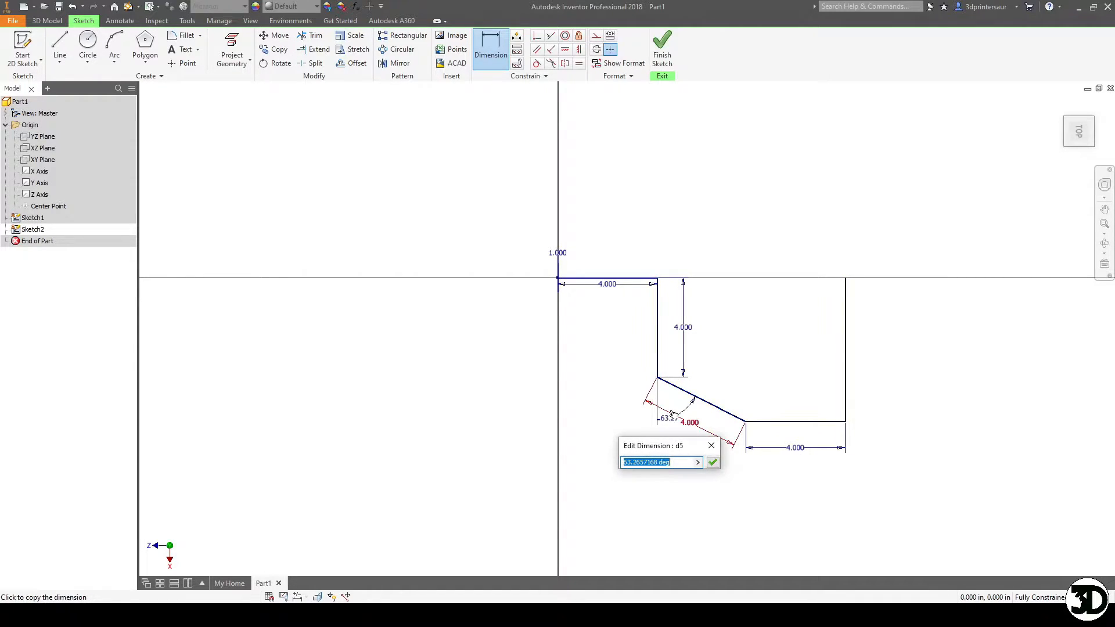
text(60)
key(Return)
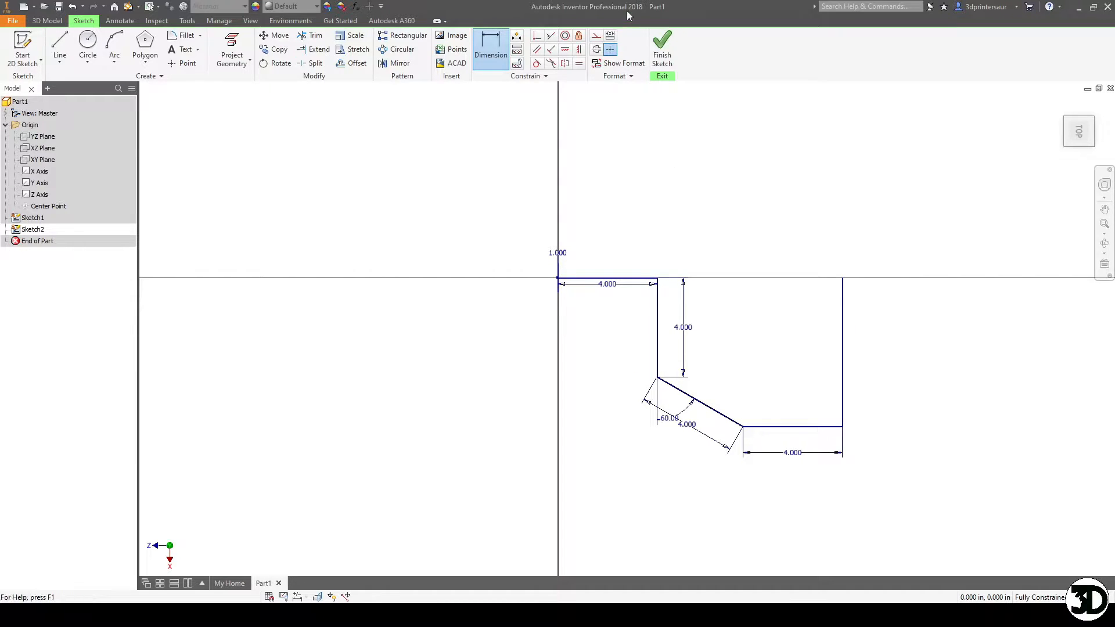
click(663, 47)
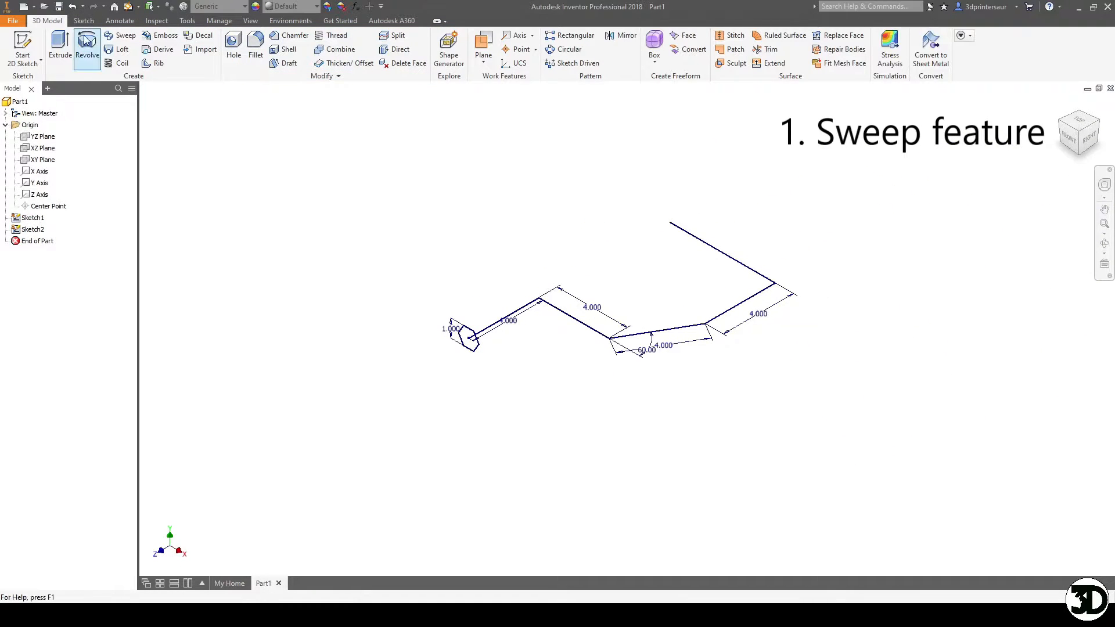
- Sweep the hexagon profile as a solid along the path sketch with path orientation and no taper or twist
click(122, 35)
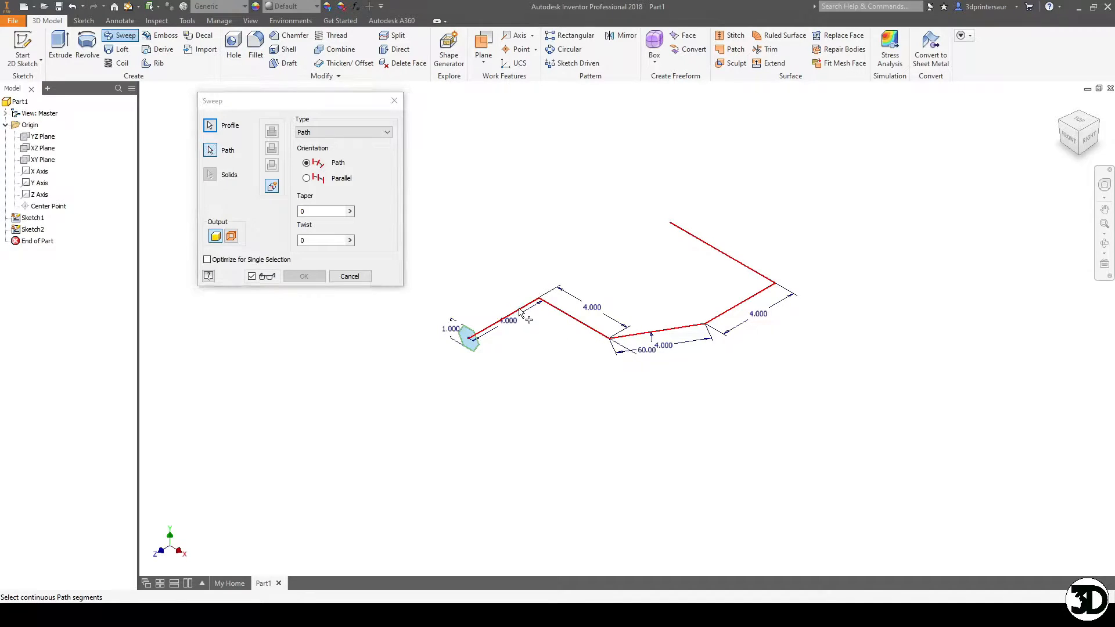
click(506, 321)
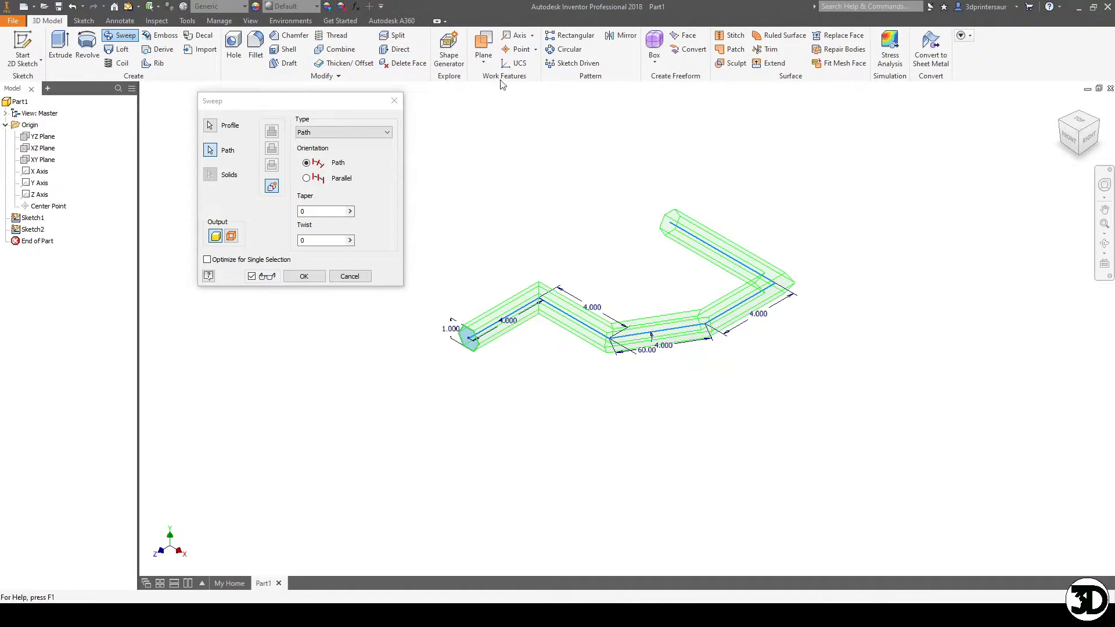
click(295, 278)
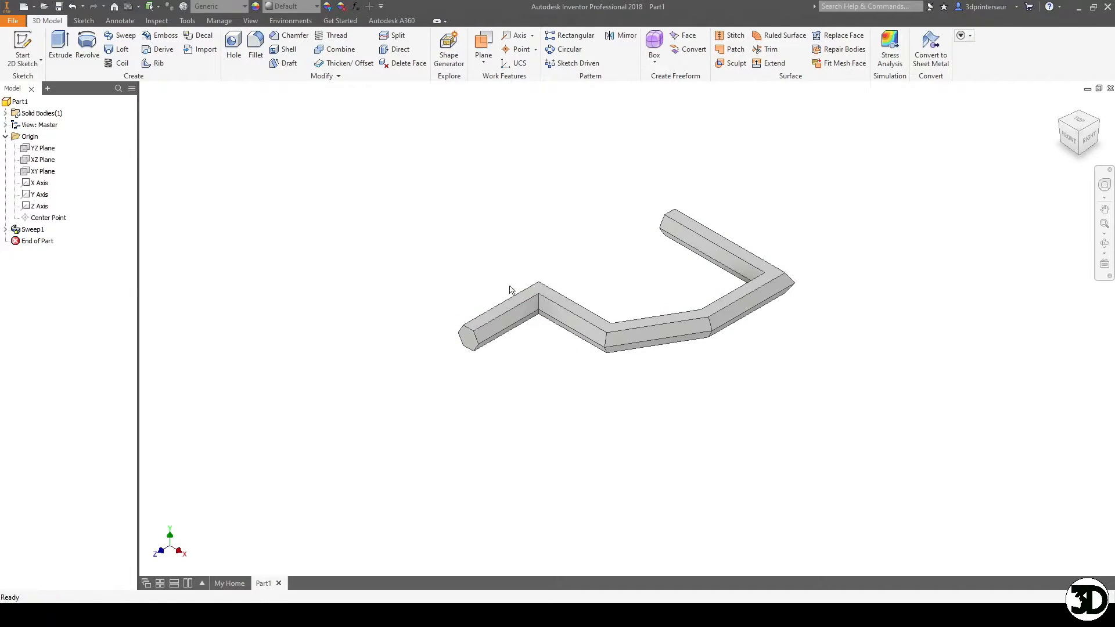
- Edit the sweep feature and set its taper to 5 degrees
key(F4)
drag(696, 279, 616, 308)
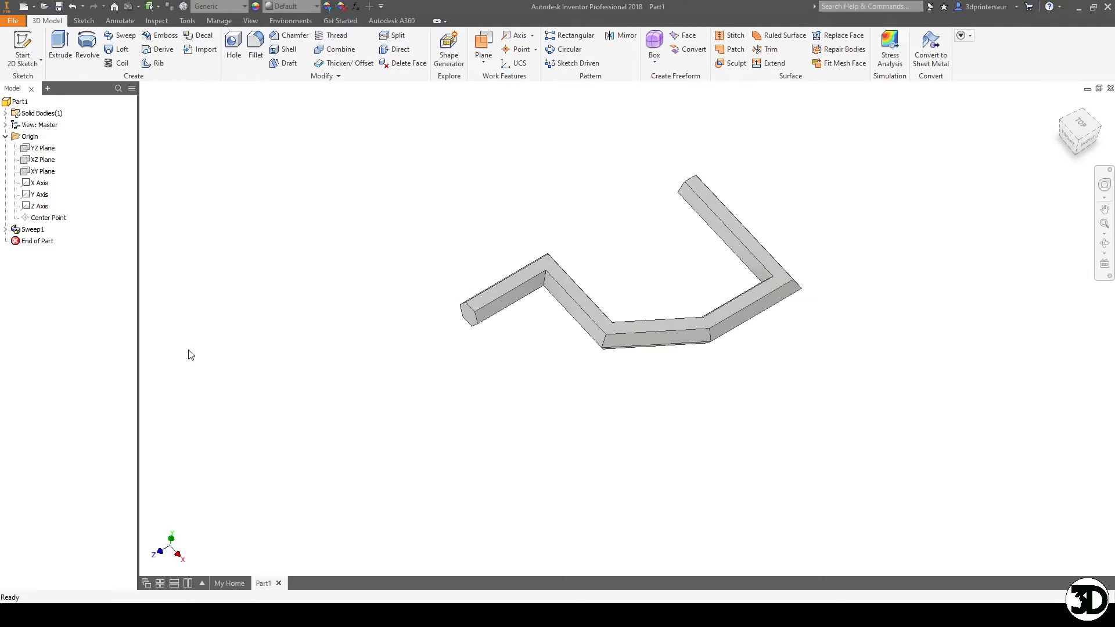
right_click(26, 229)
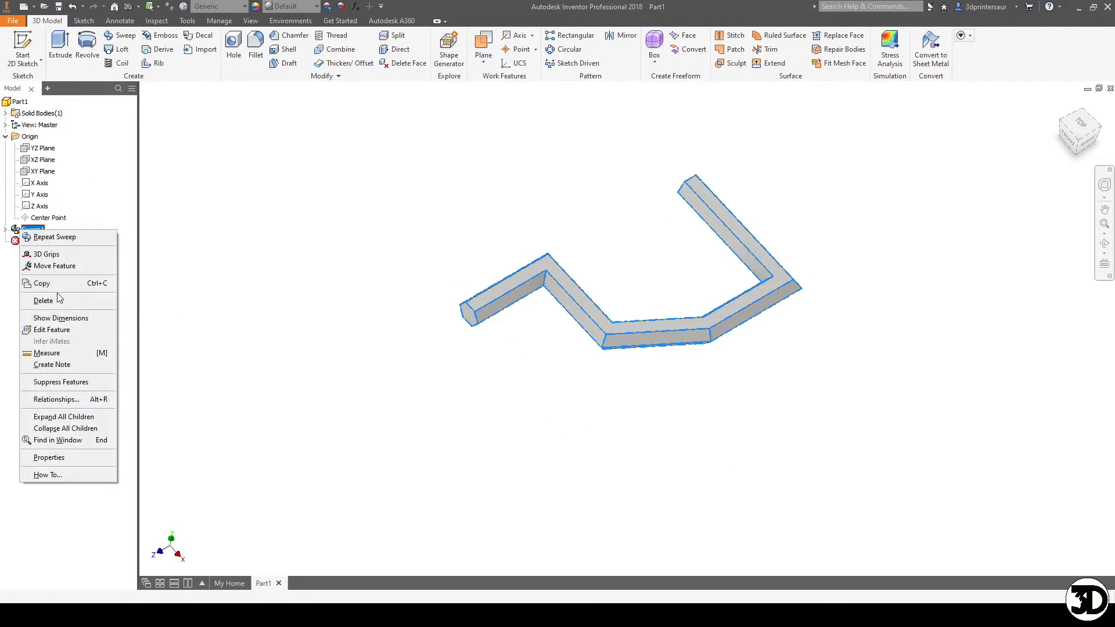
click(58, 330)
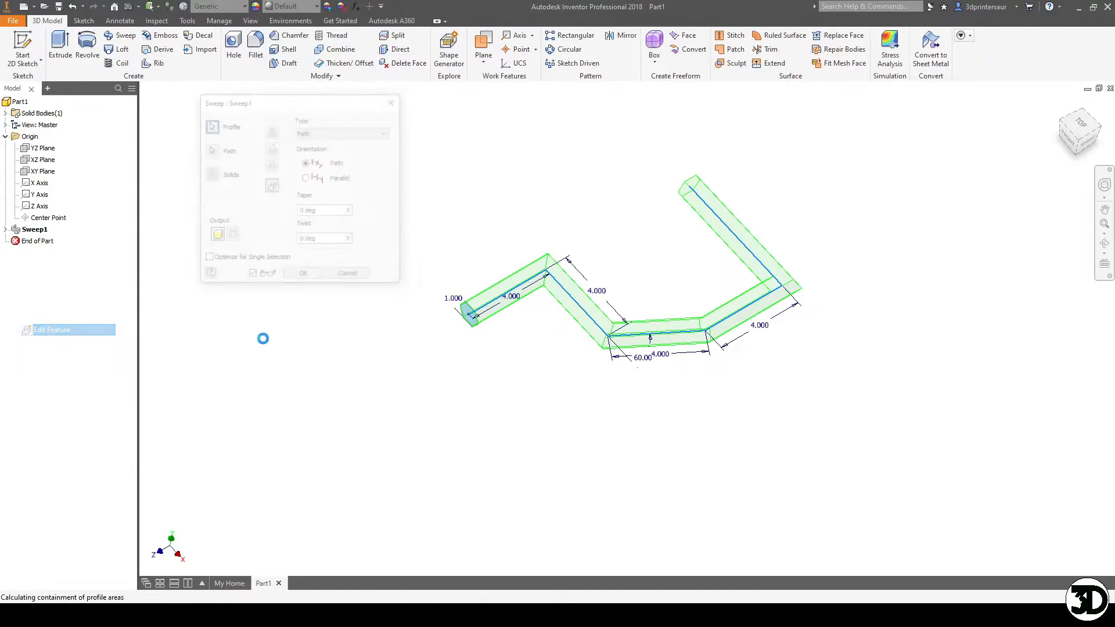
click(325, 211)
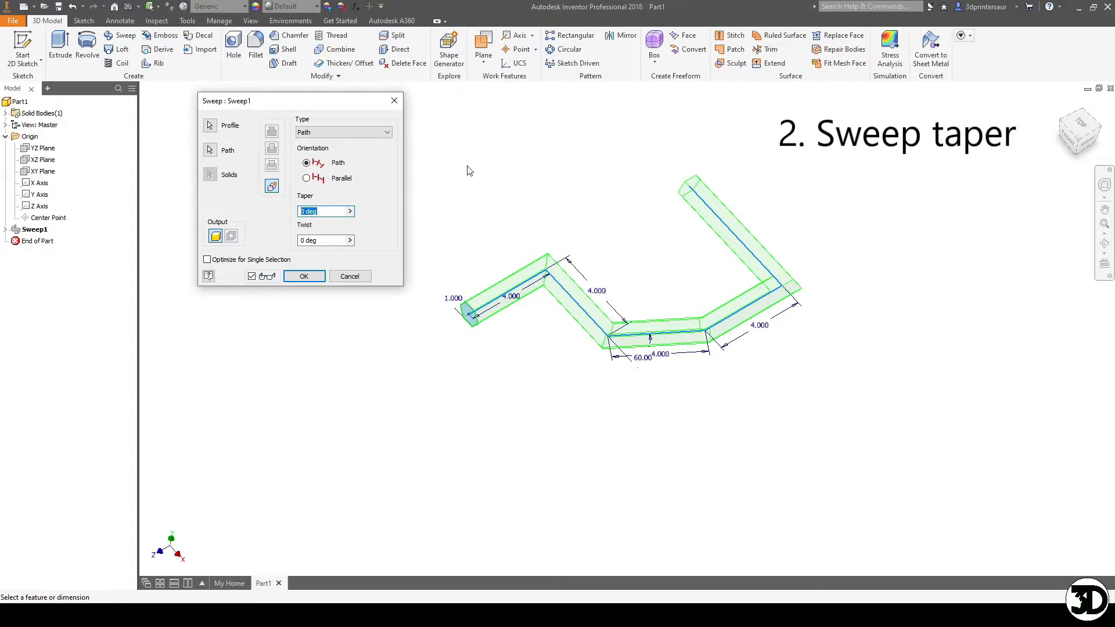
text(5)
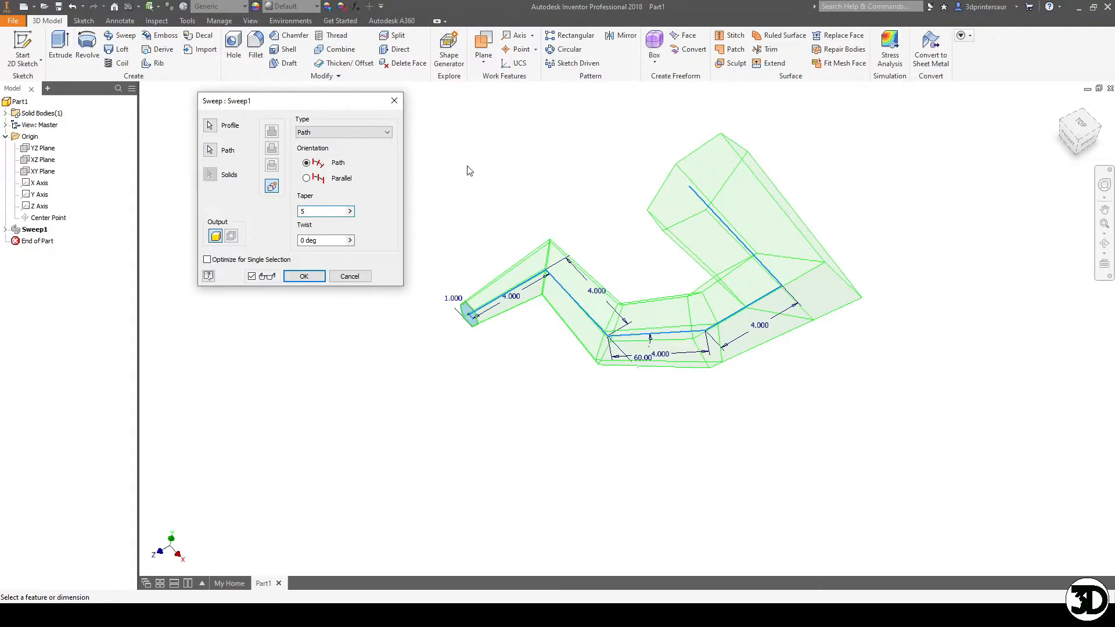
click(302, 279)
- Try to edit the sweep with a 0 degree taper and a 180 degree twist
key(F4)
drag(597, 261, 644, 376)
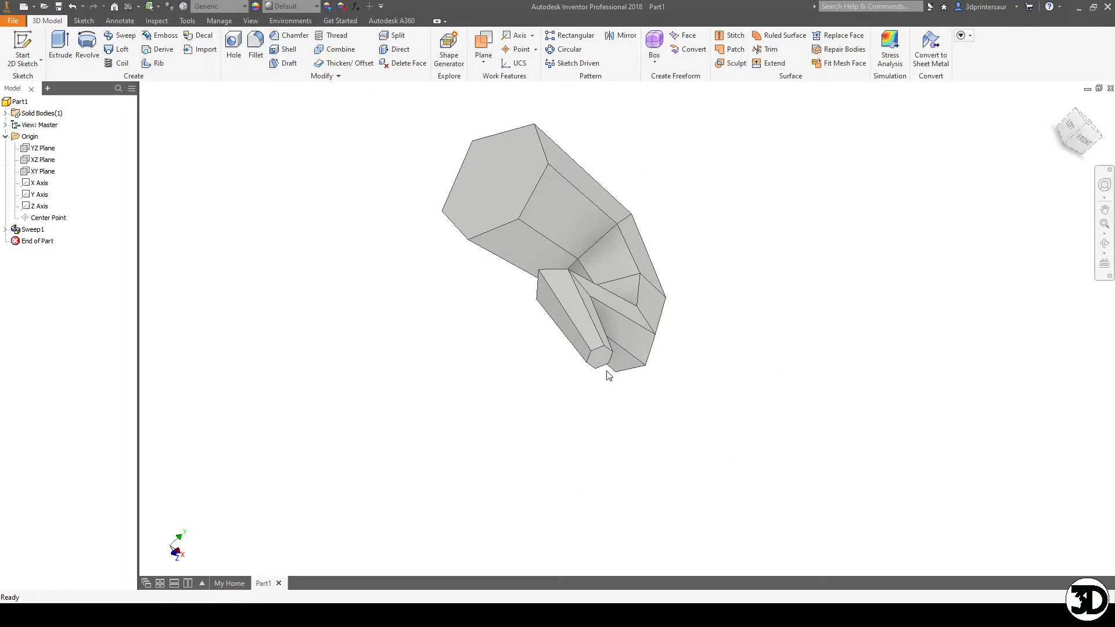
key(F4)
drag(552, 279, 406, 326)
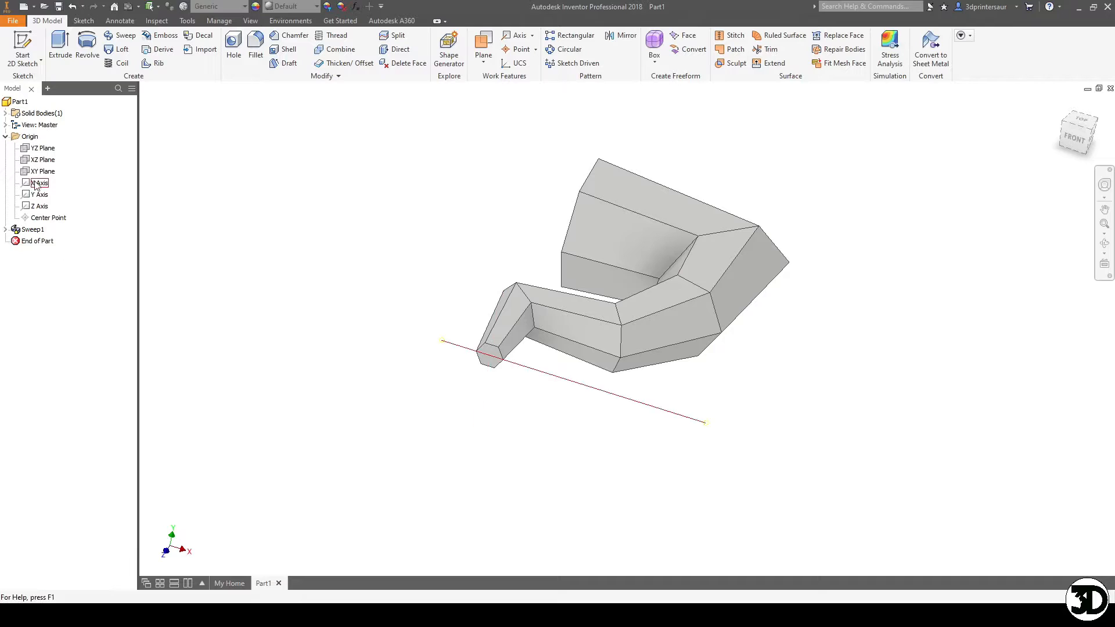
right_click(34, 229)
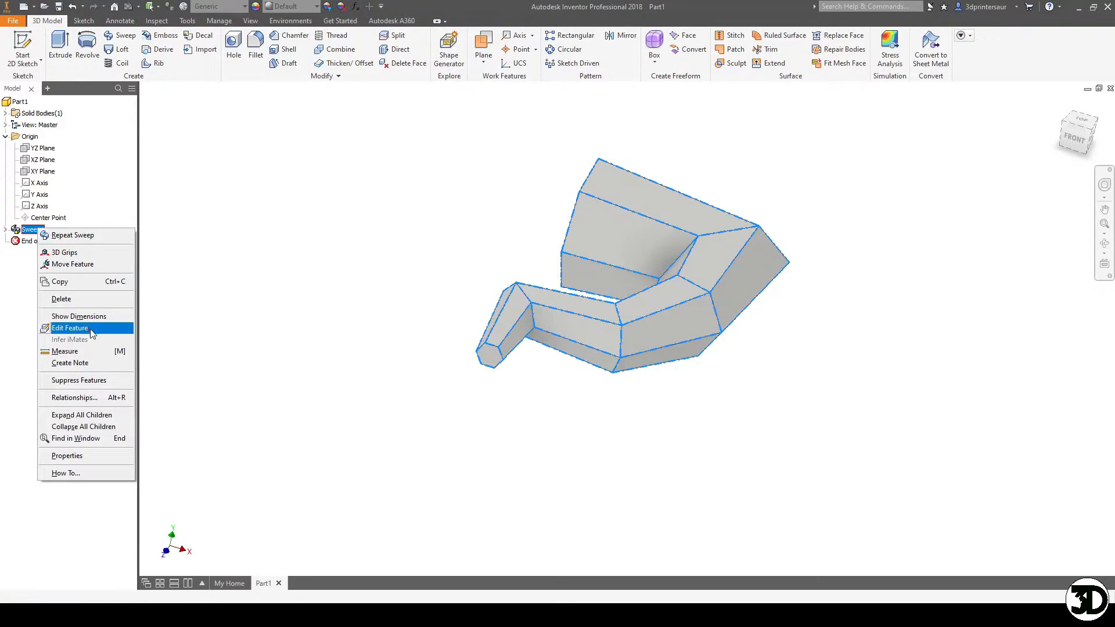
click(92, 329)
double_click(316, 212)
text(0)
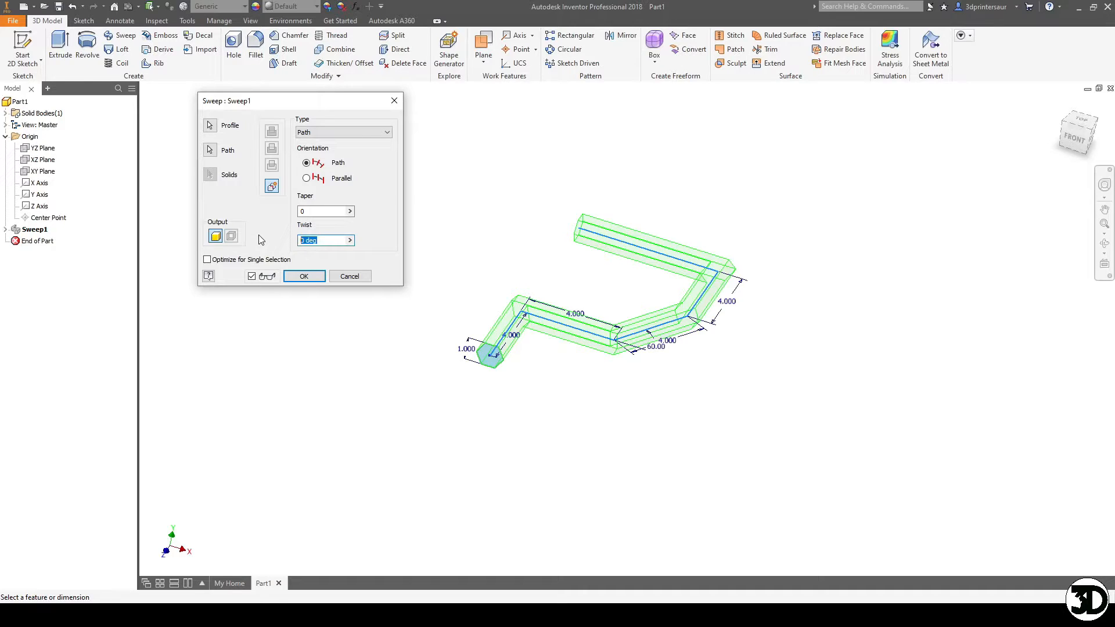
text(180)
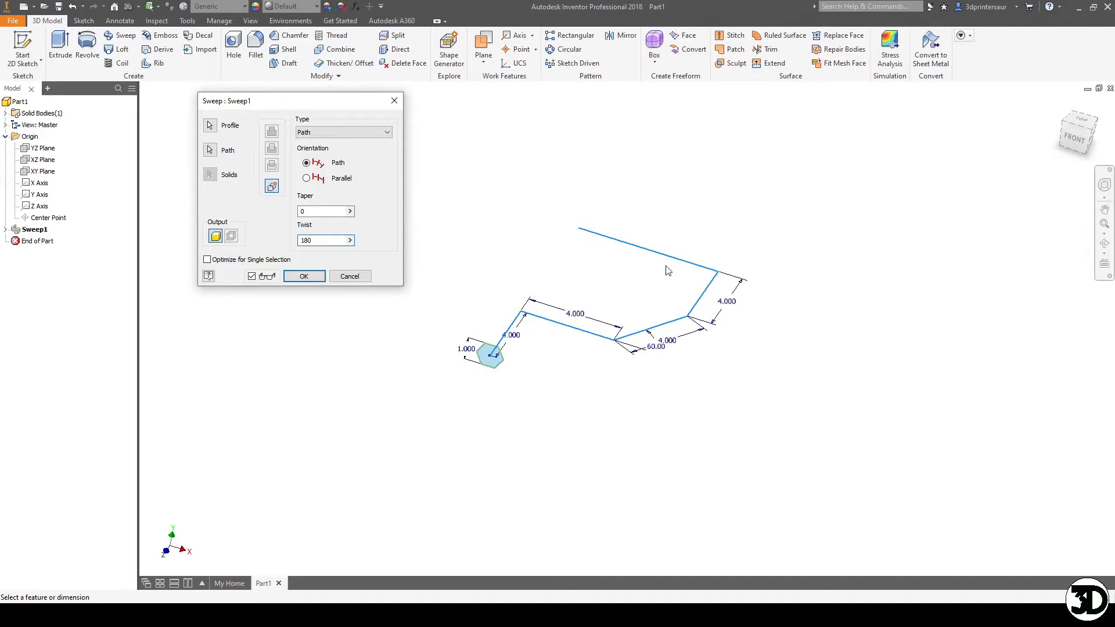
double_click(324, 241)
click(304, 277)
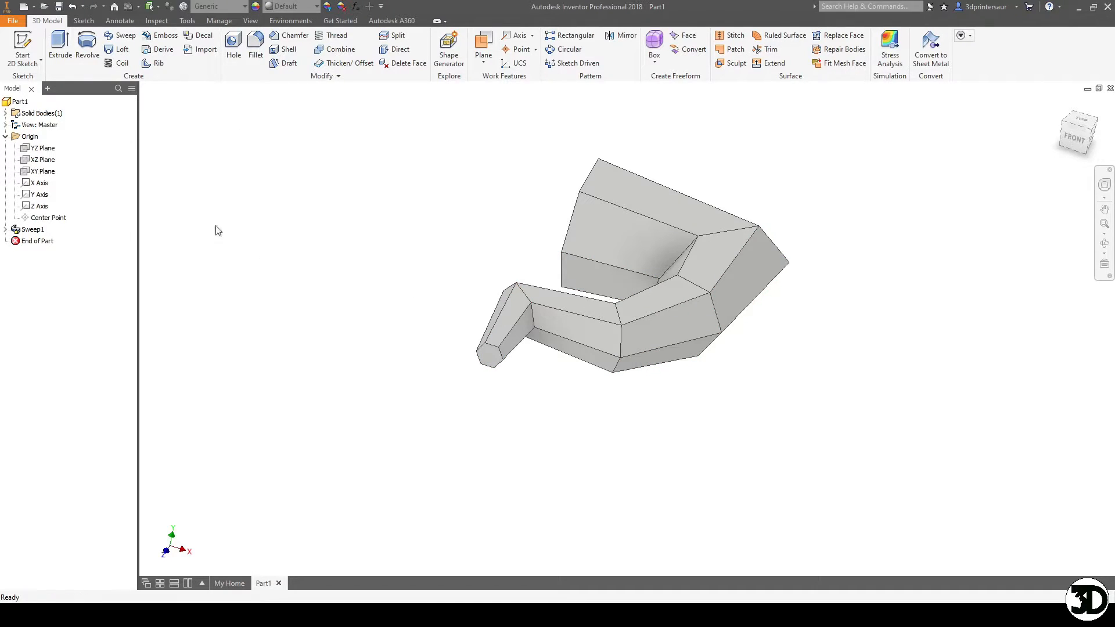
- Edit the sweep feature and set its taper to 0 degrees
right_click(41, 230)
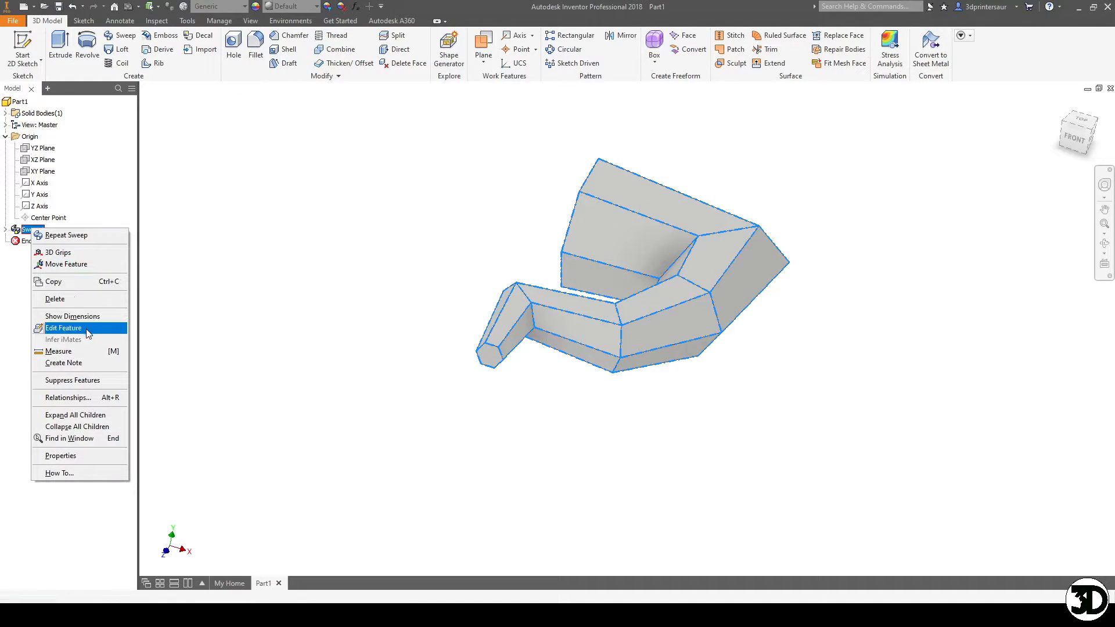
click(63, 330)
double_click(317, 211)
text(0)
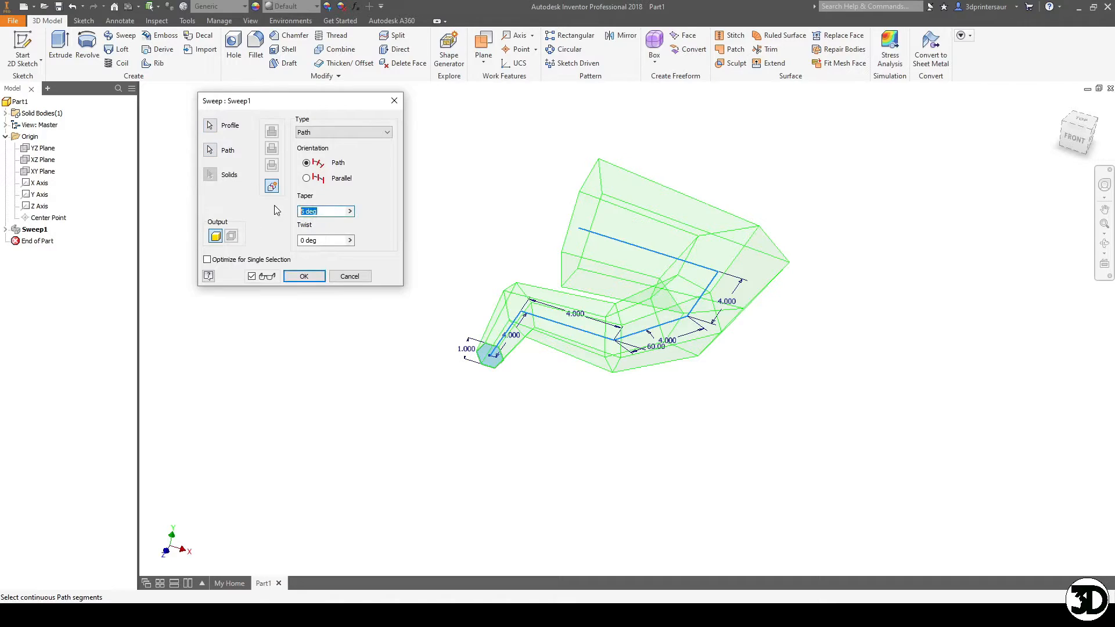
click(304, 277)
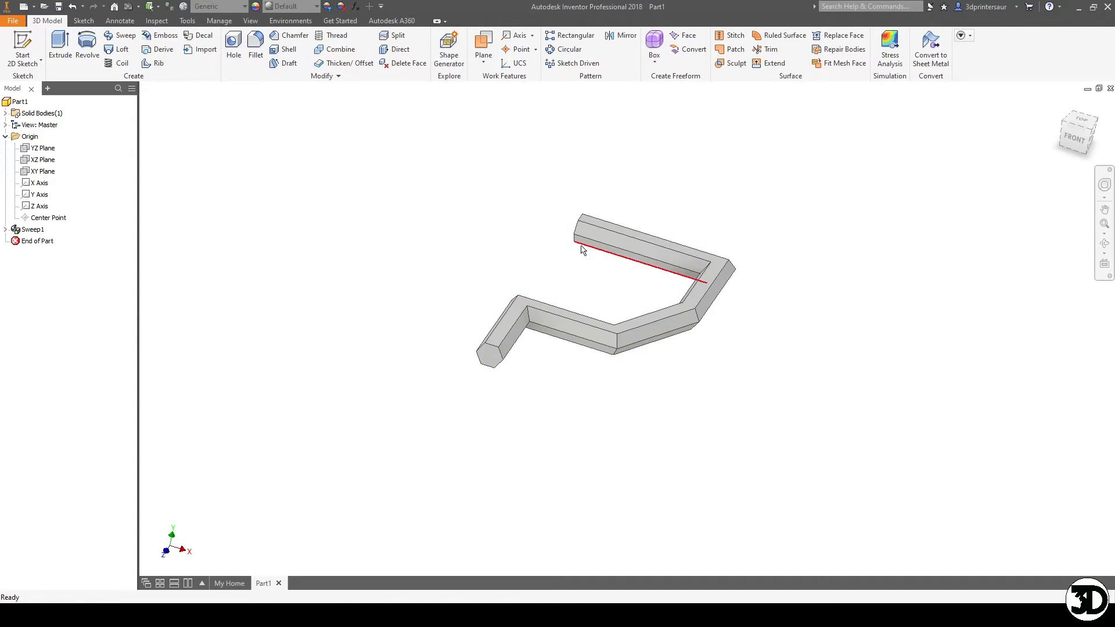
- Edit the sweep's path sketch and fillet the two corners at the ends of its second line with a 1 in radius
click(5, 229)
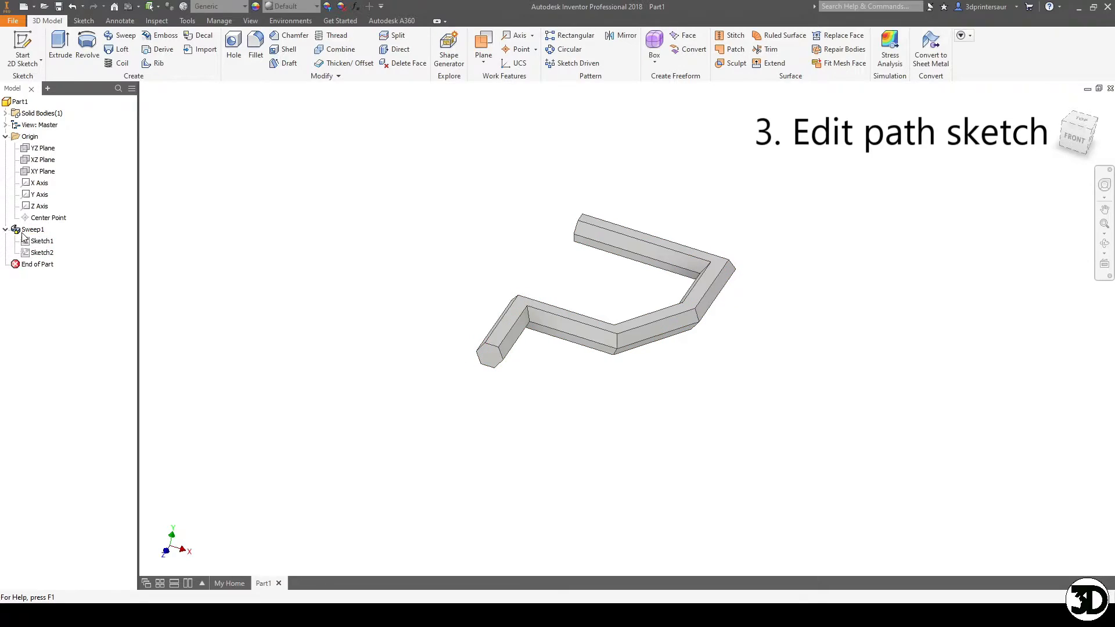
right_click(41, 257)
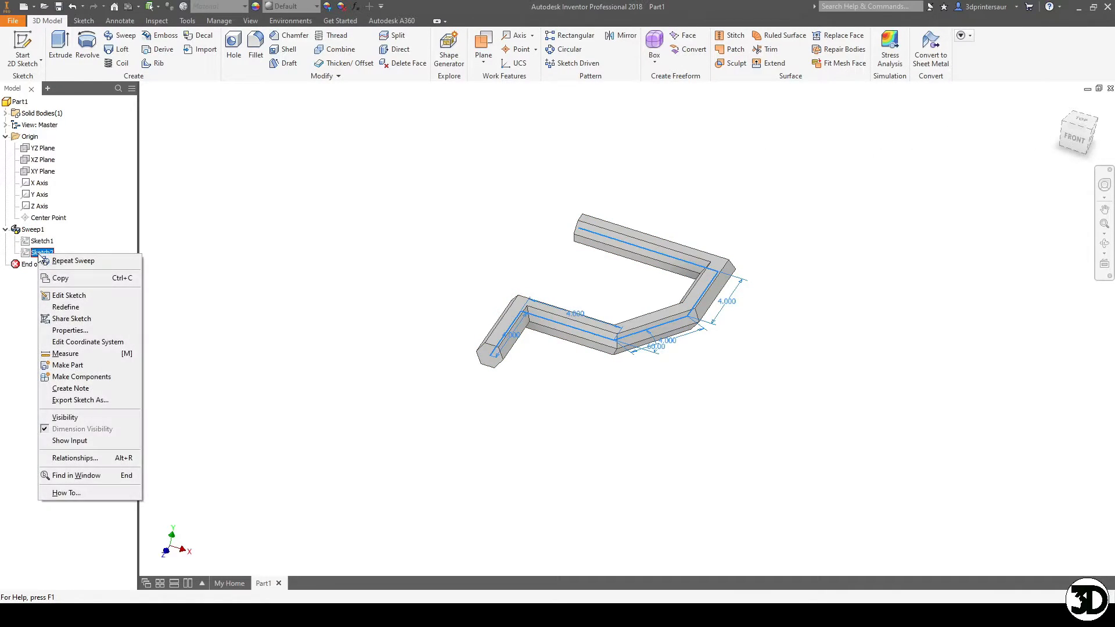
click(69, 295)
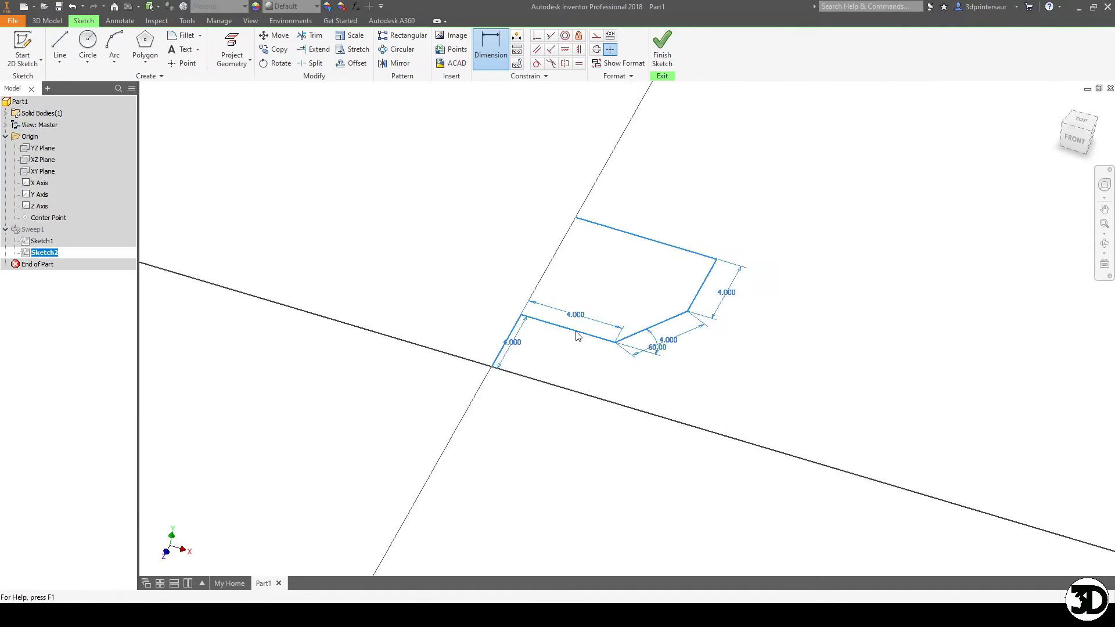
click(187, 36)
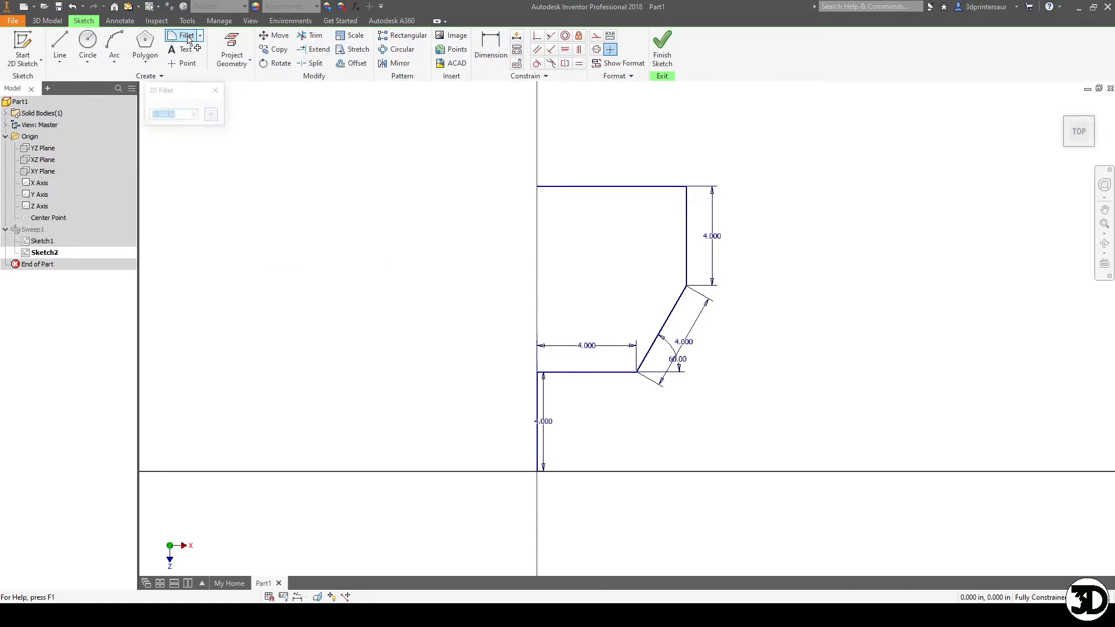
text(1)
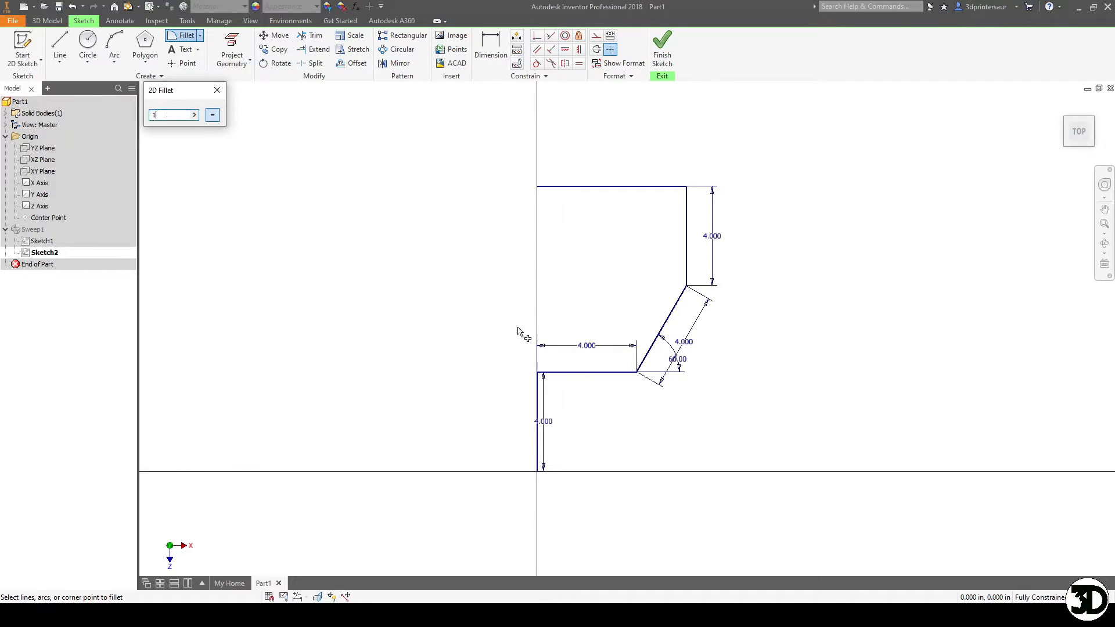
click(561, 373)
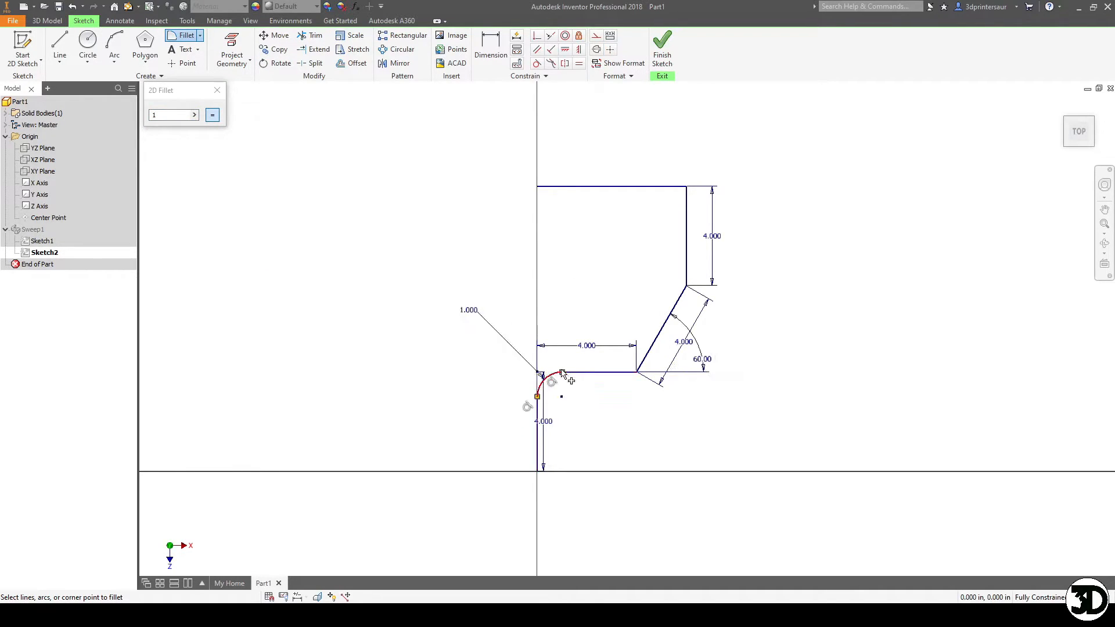
click(660, 330)
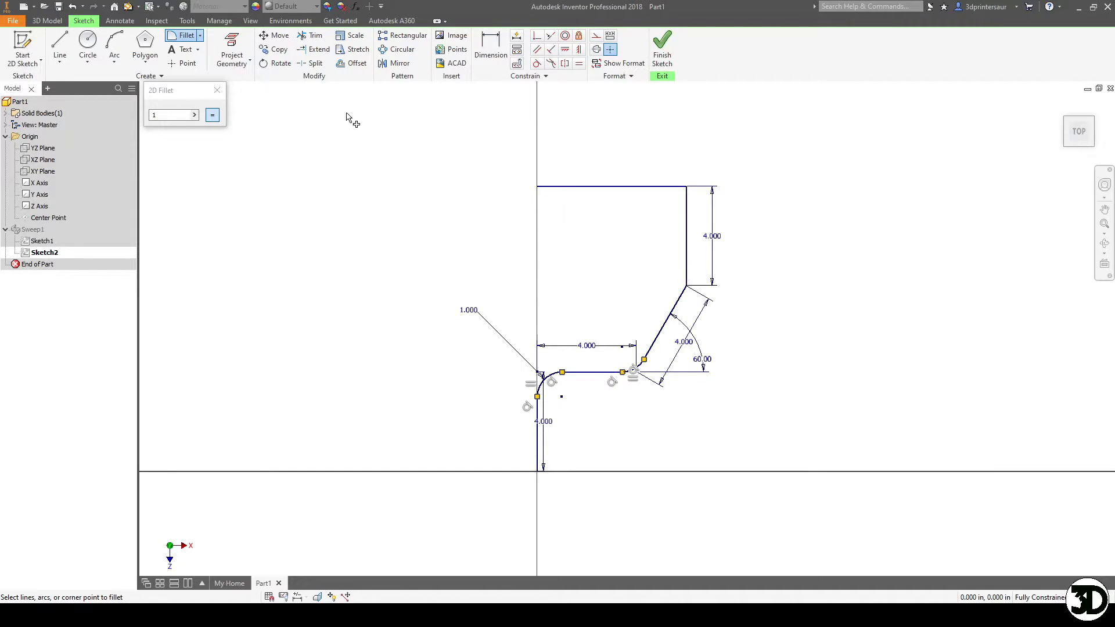
- Fillet the path sketch's third corner with a 1 in radius and its fourth corner with a 2 in radius, and finish the sketch
click(685, 282)
text(2)
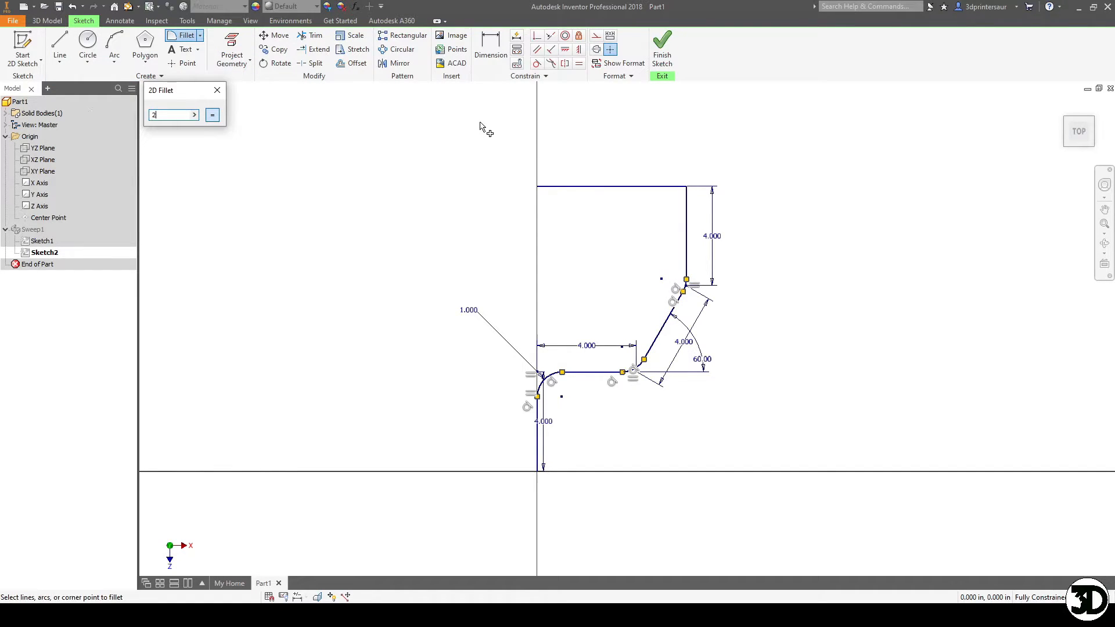
click(683, 190)
key(Escape)
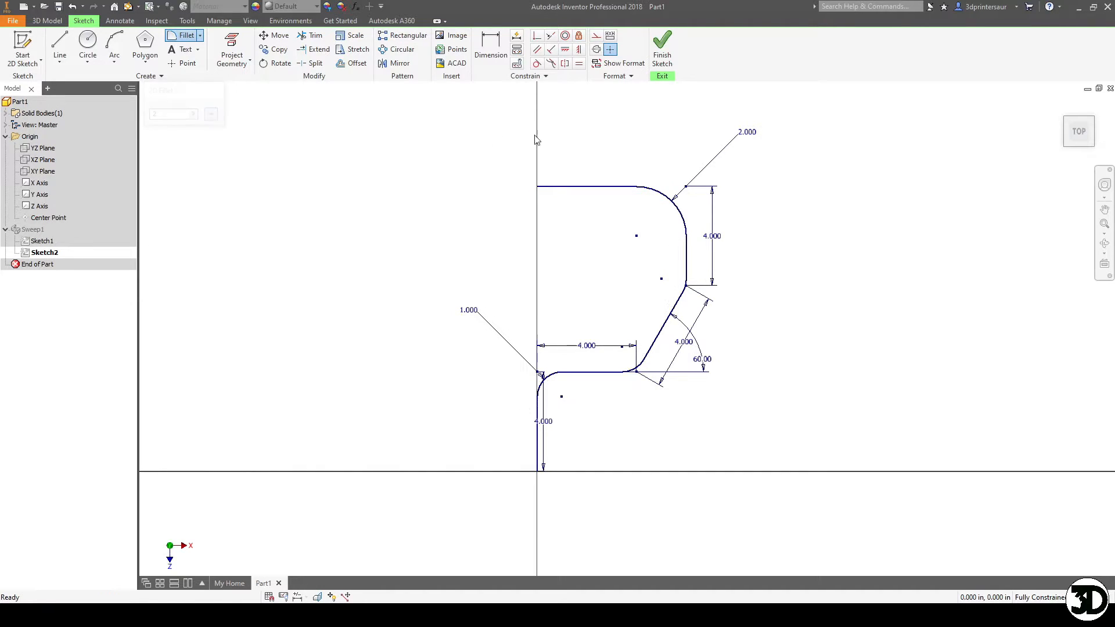
click(662, 53)
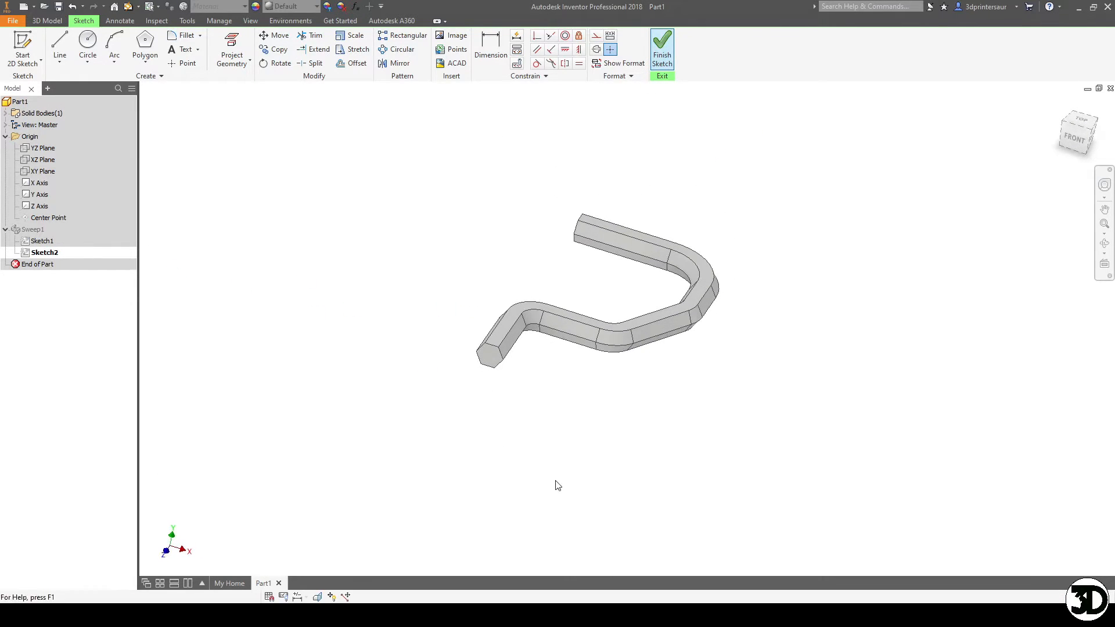
- Edit the sweep feature with the rounded path and set its twist to 180 degrees
key(F4)
drag(701, 284, 664, 389)
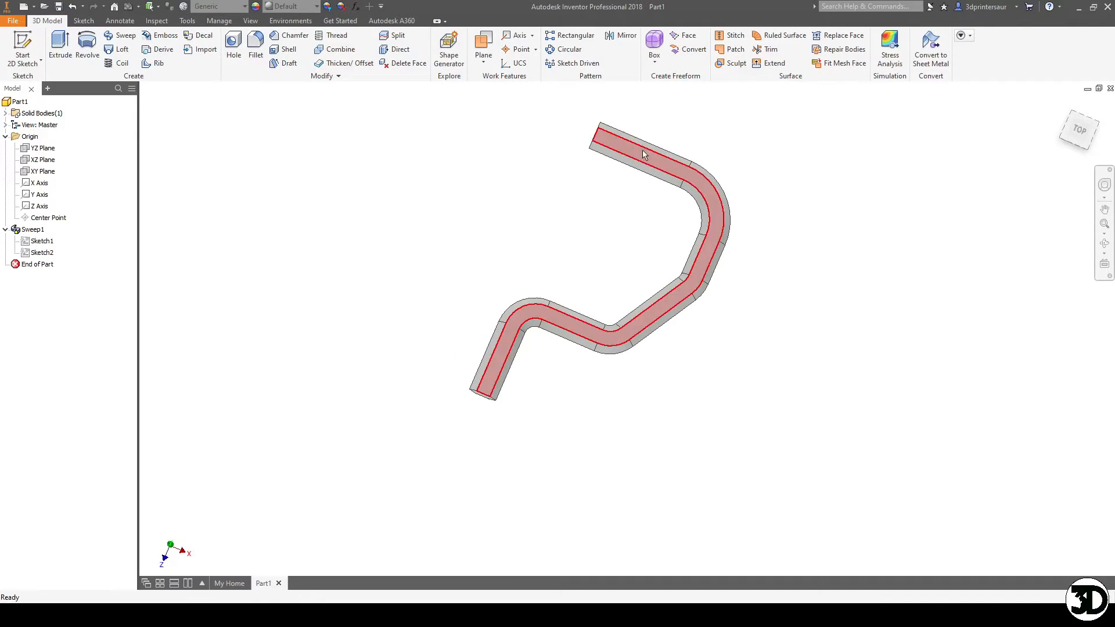
key(F4)
drag(632, 403, 473, 341)
drag(750, 334, 722, 357)
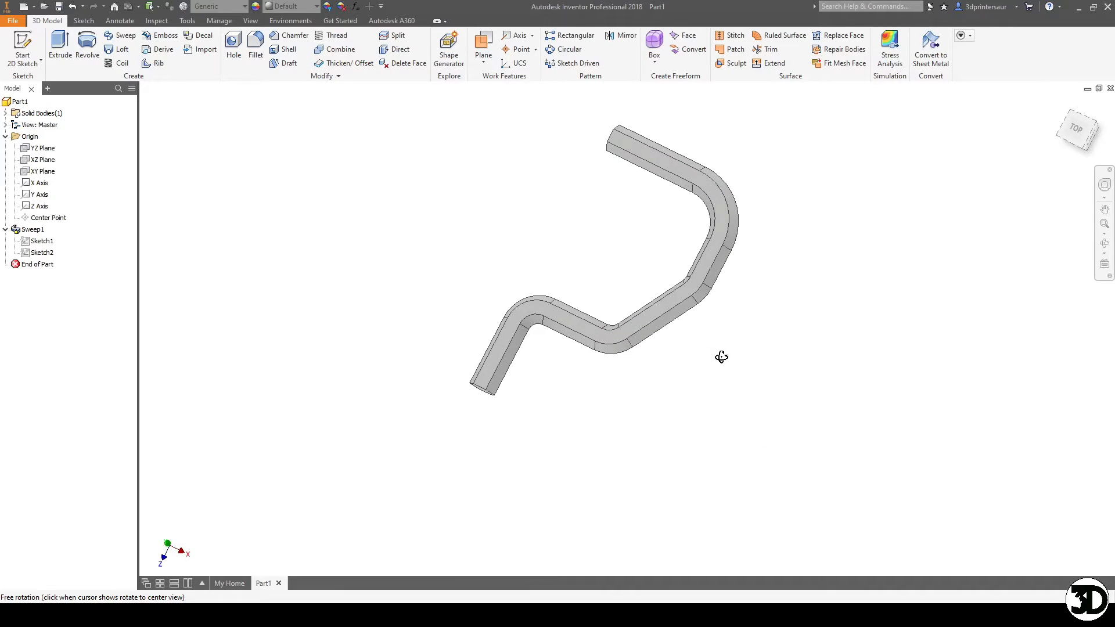
right_click(34, 230)
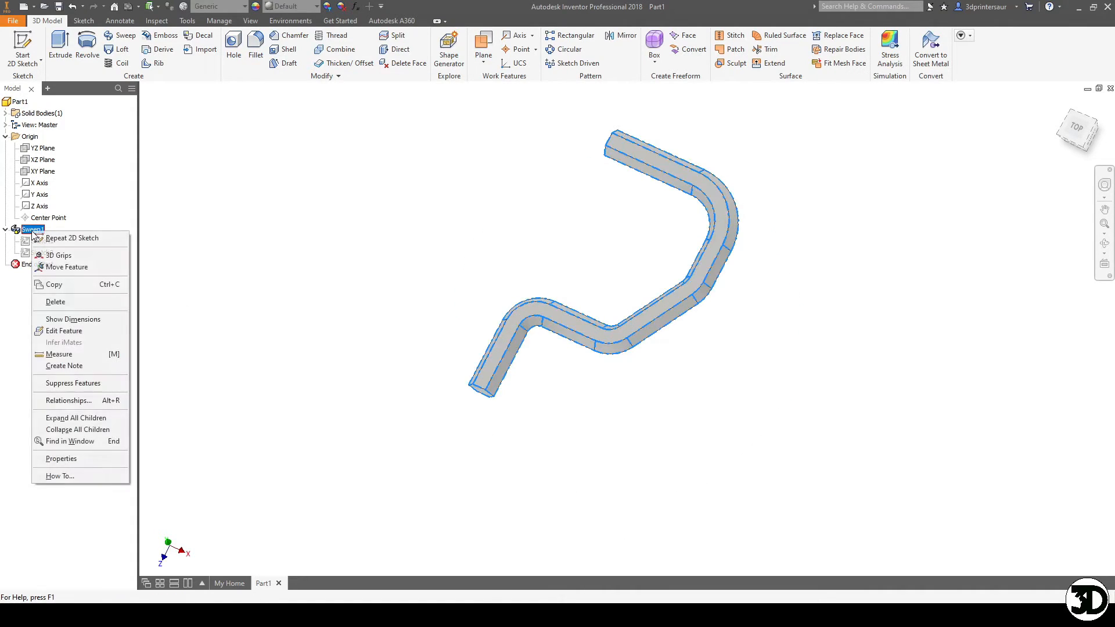
click(87, 329)
click(334, 240)
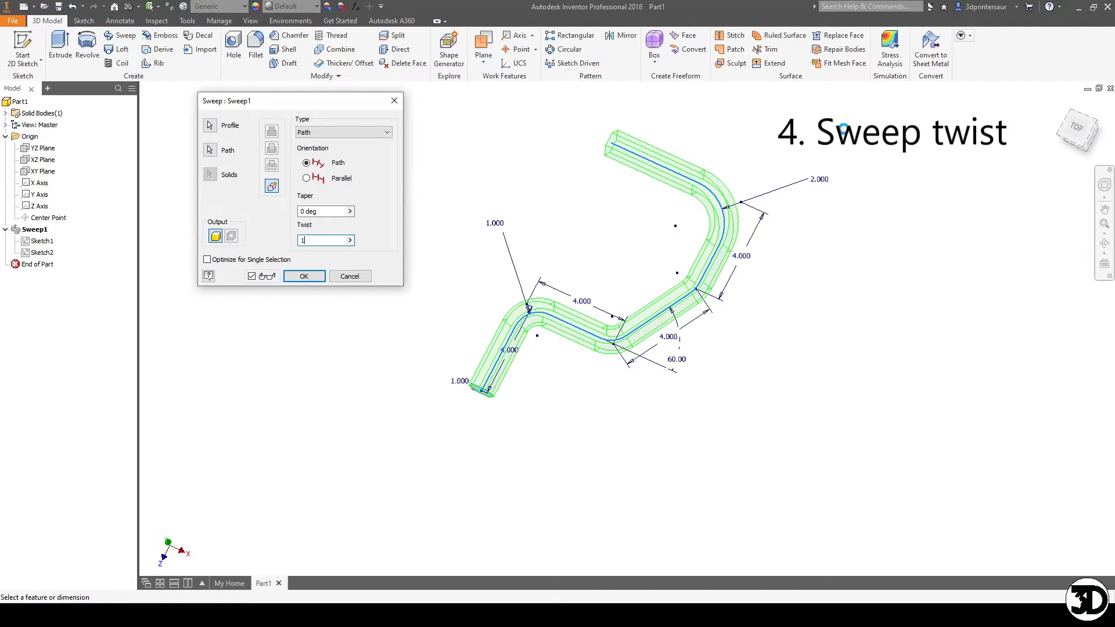
text(180)
key(F4)
drag(578, 354, 710, 299)
key(Escape)
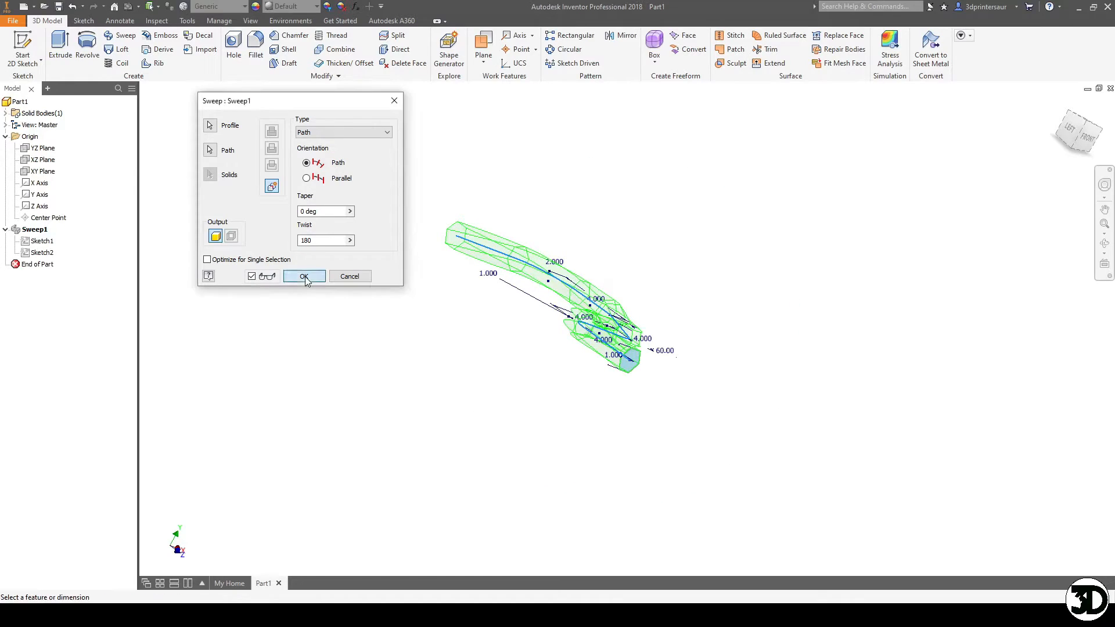
click(304, 276)
- Edit the sweep feature again and increase its twist to 360 degrees
key(F4)
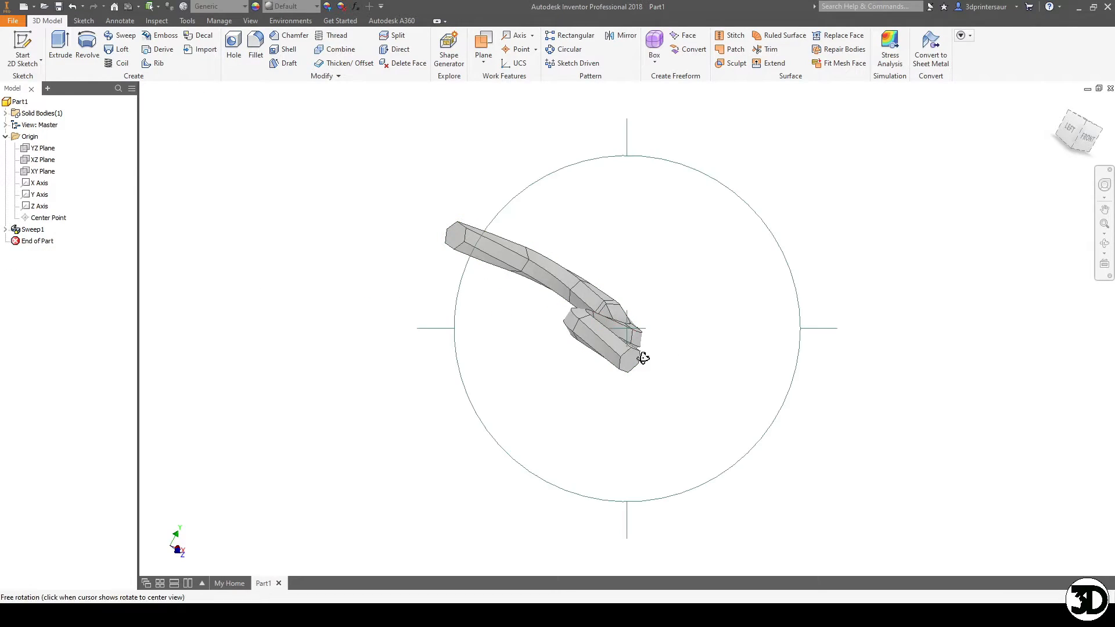
drag(636, 356, 662, 353)
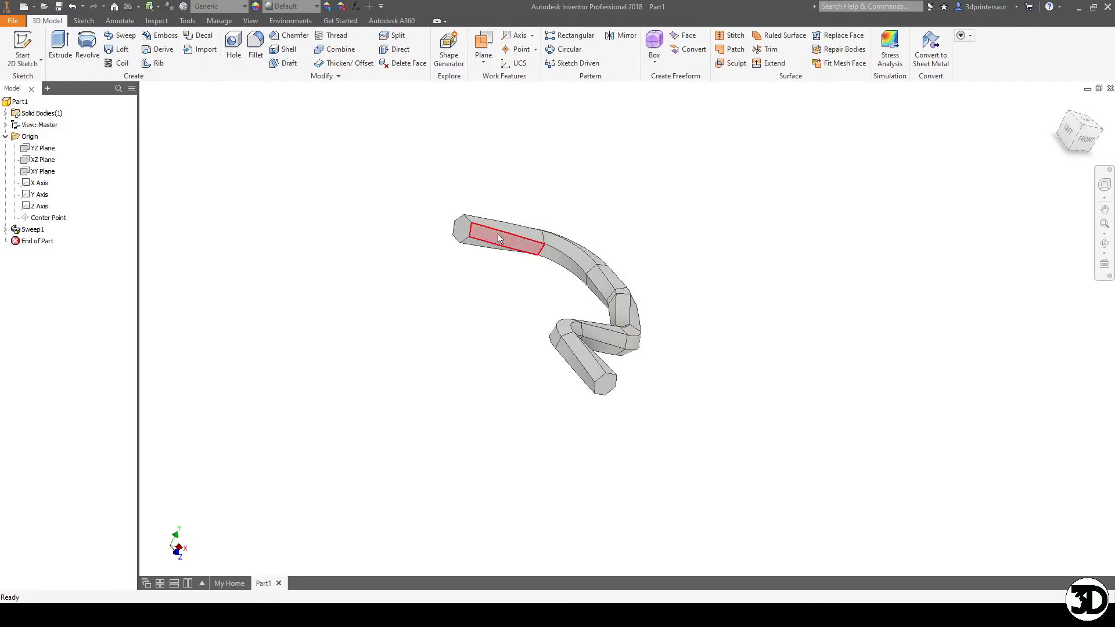
key(F4)
drag(565, 381, 424, 381)
key(Escape)
right_click(32, 230)
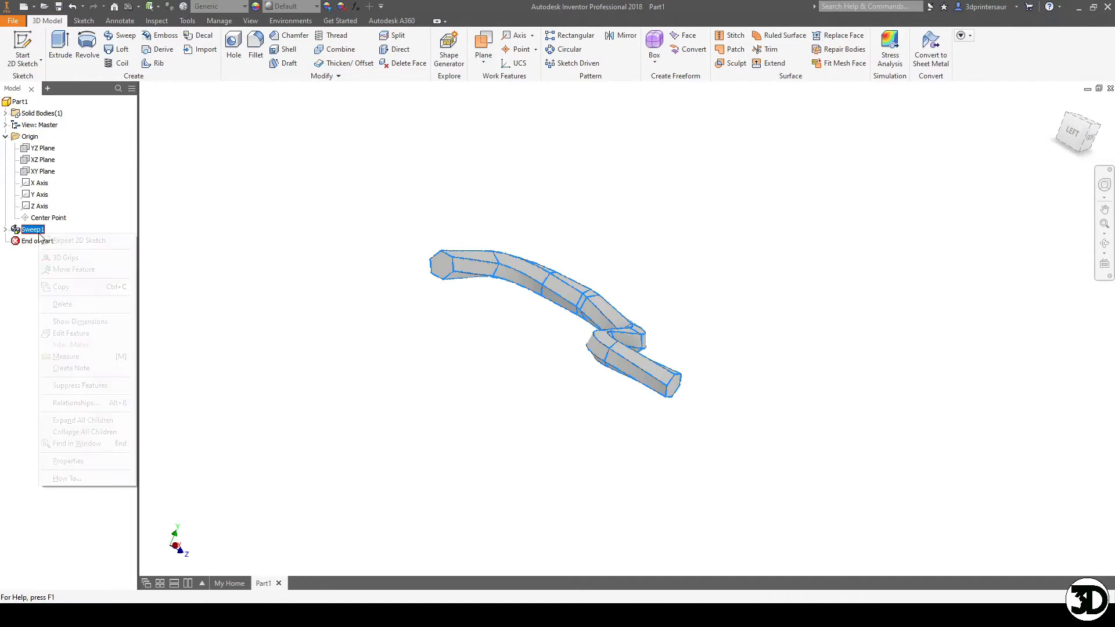
click(71, 333)
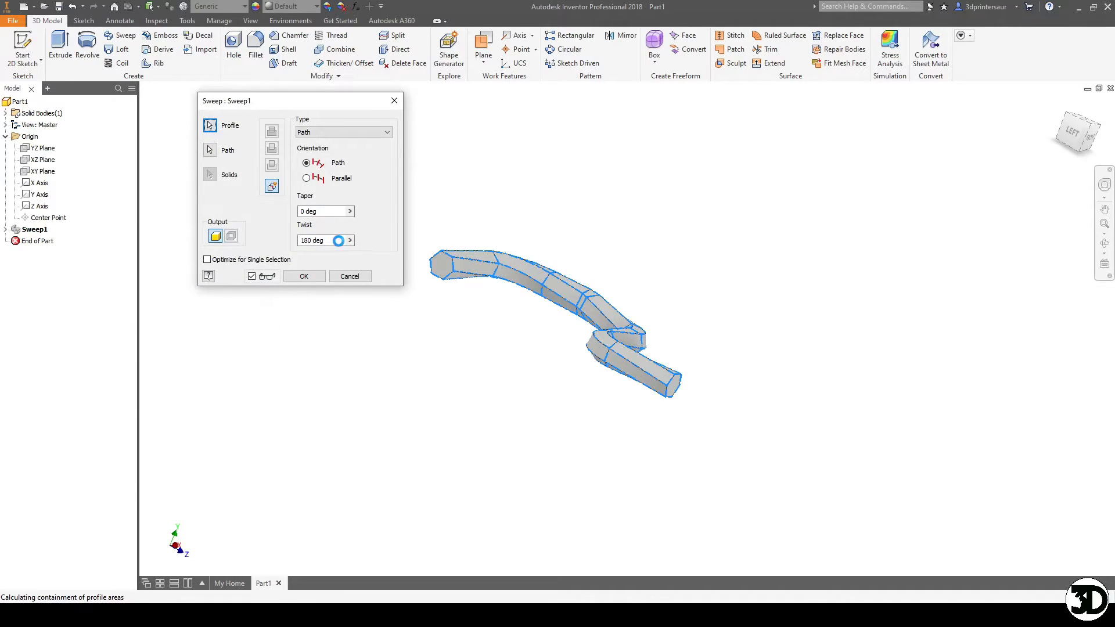
double_click(338, 241)
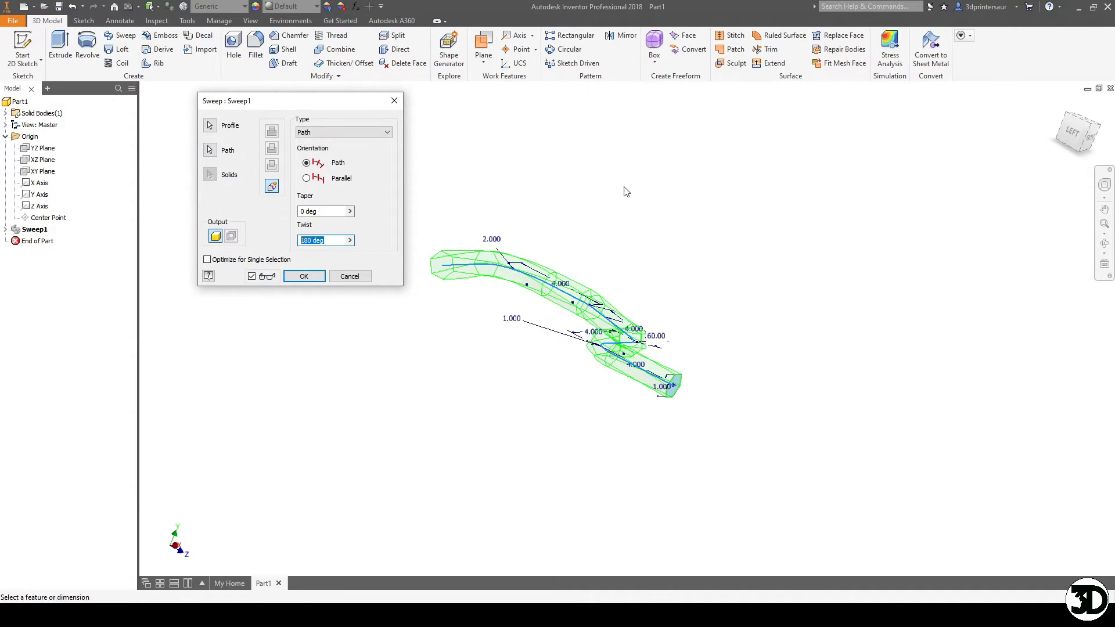
text(360)
click(301, 275)
key(F4)
drag(725, 311, 632, 298)
drag(675, 301, 686, 286)
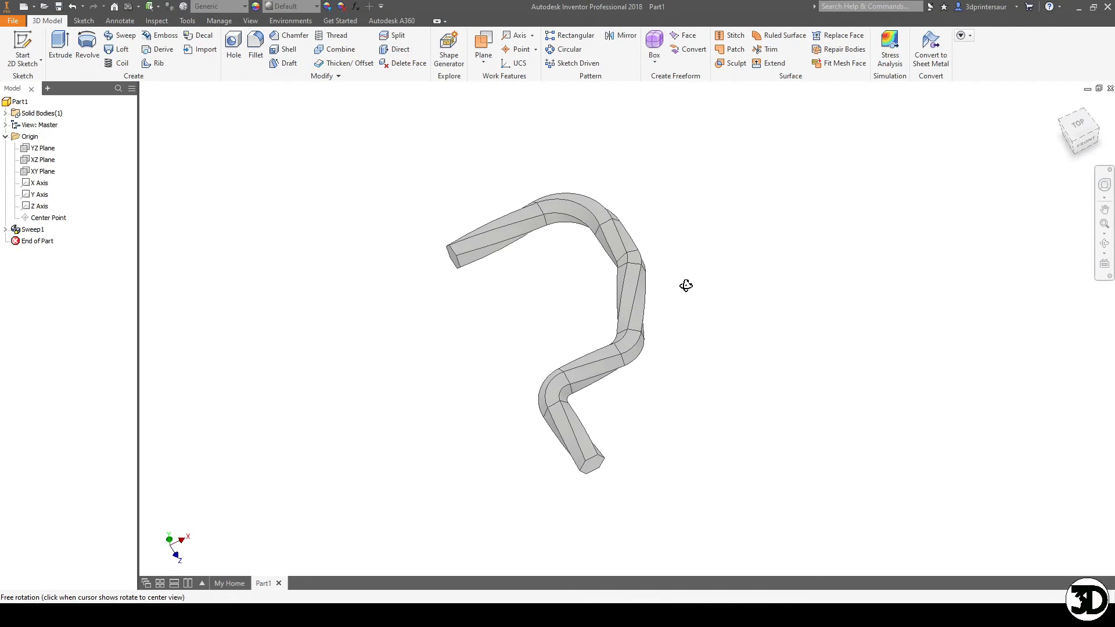
key(Escape)
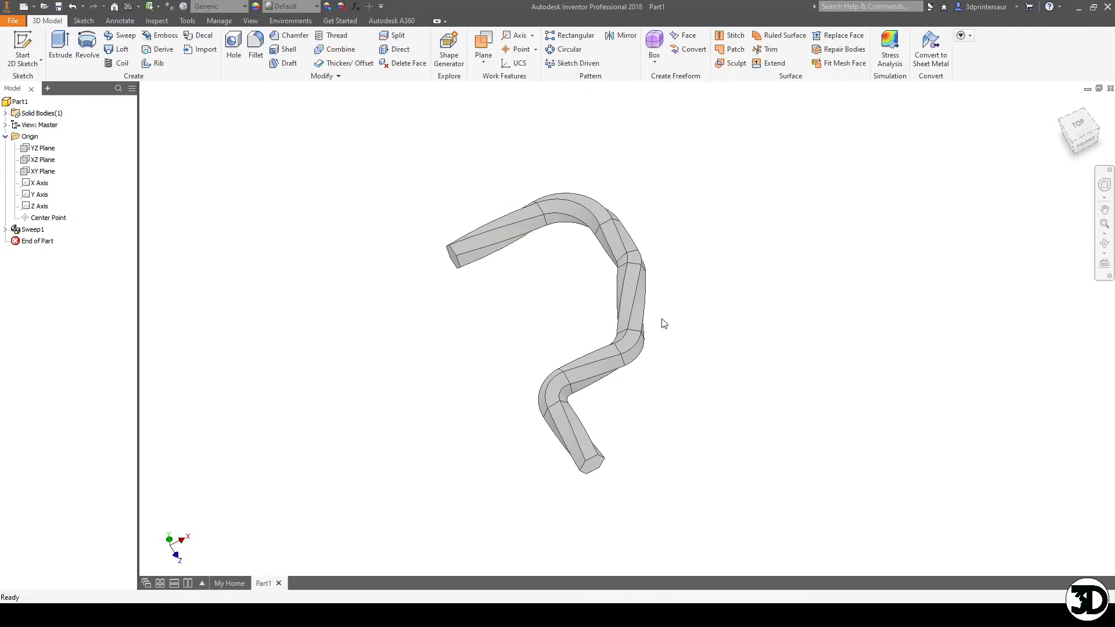
right_click(38, 232)
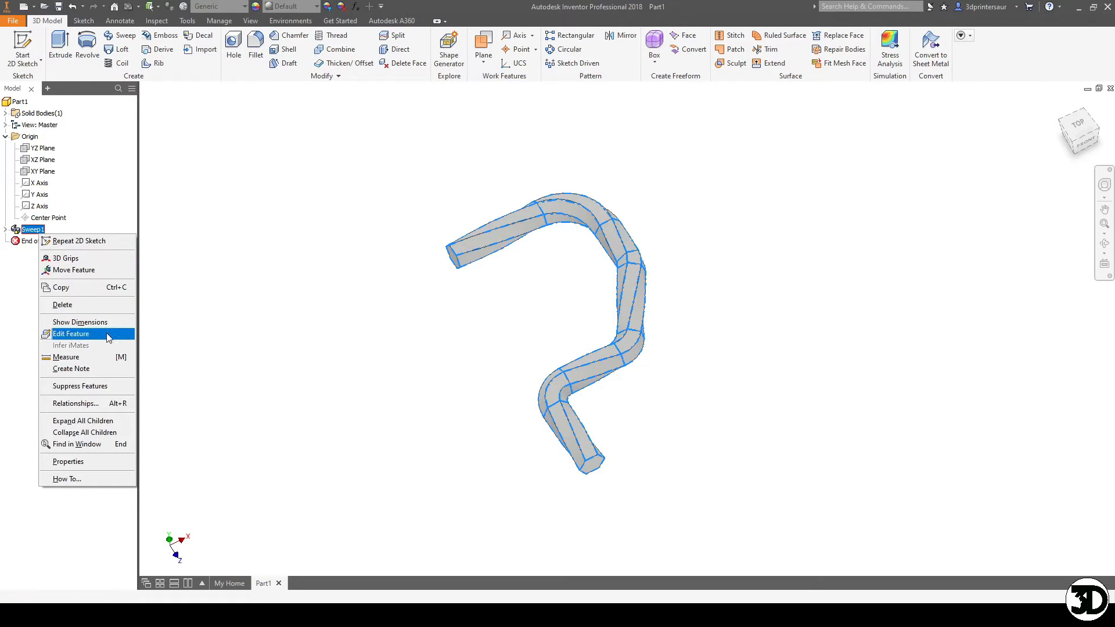
click(71, 333)
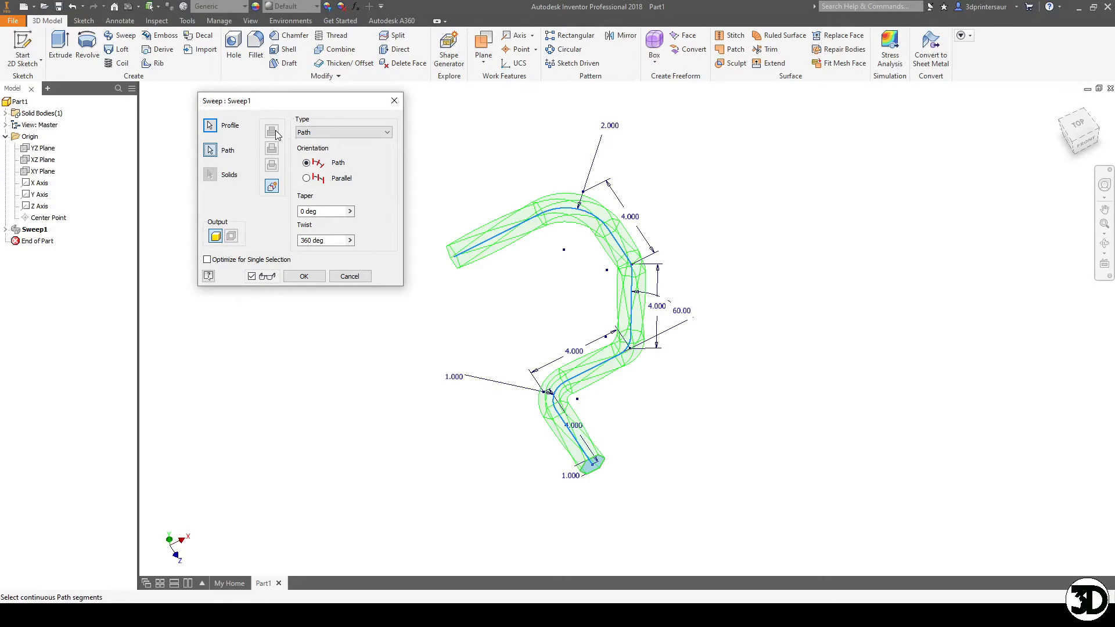
click(296, 274)
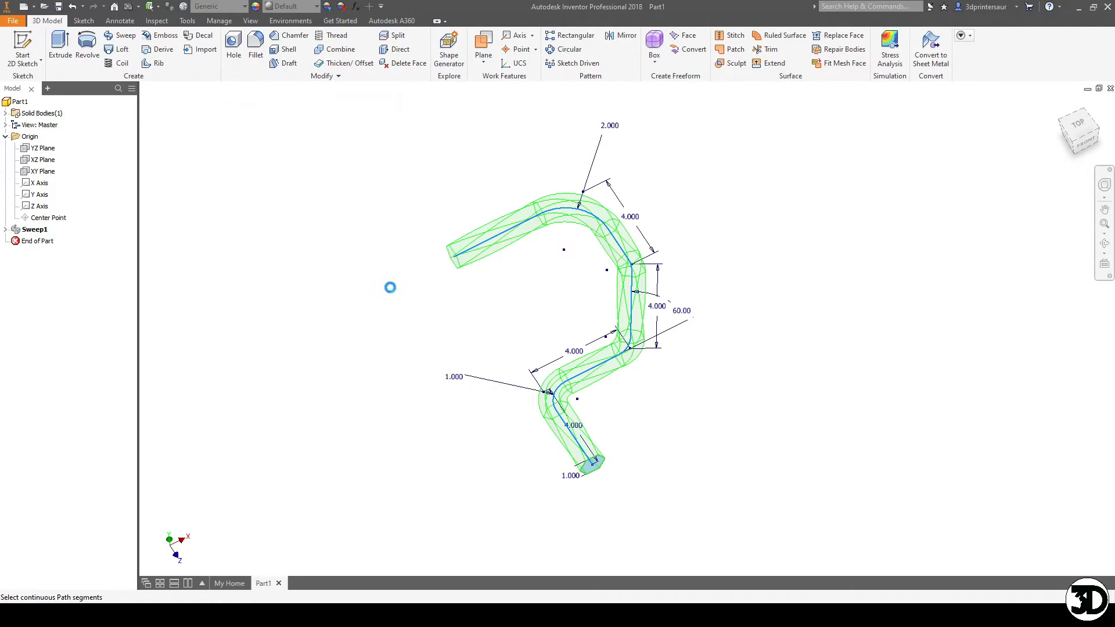
- Edit the sweep feature and remove its twist
right_click(33, 231)
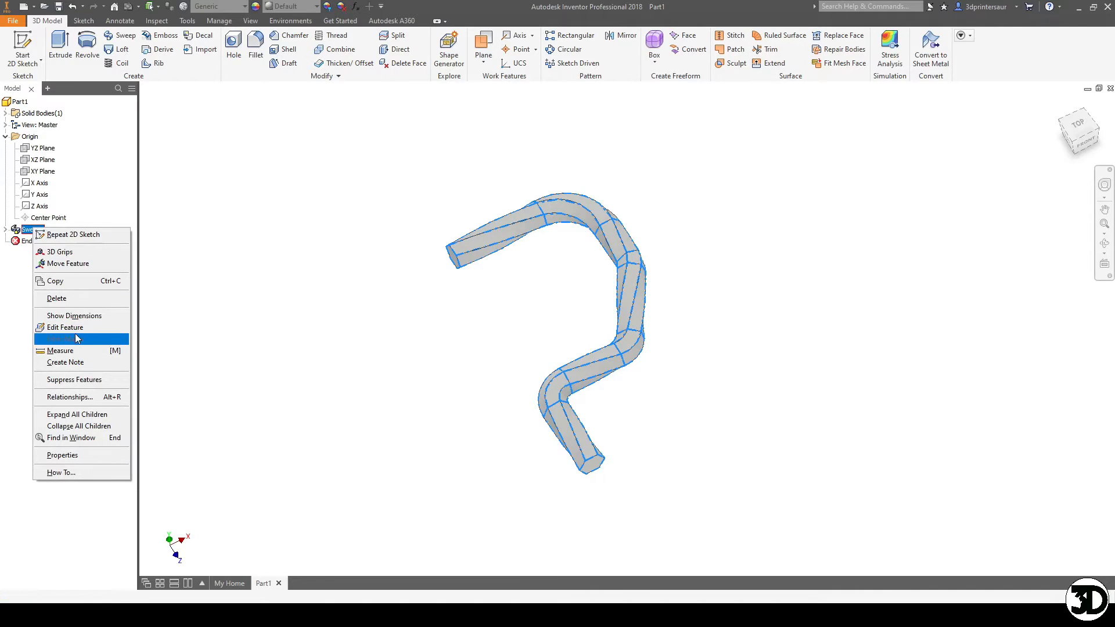
click(110, 326)
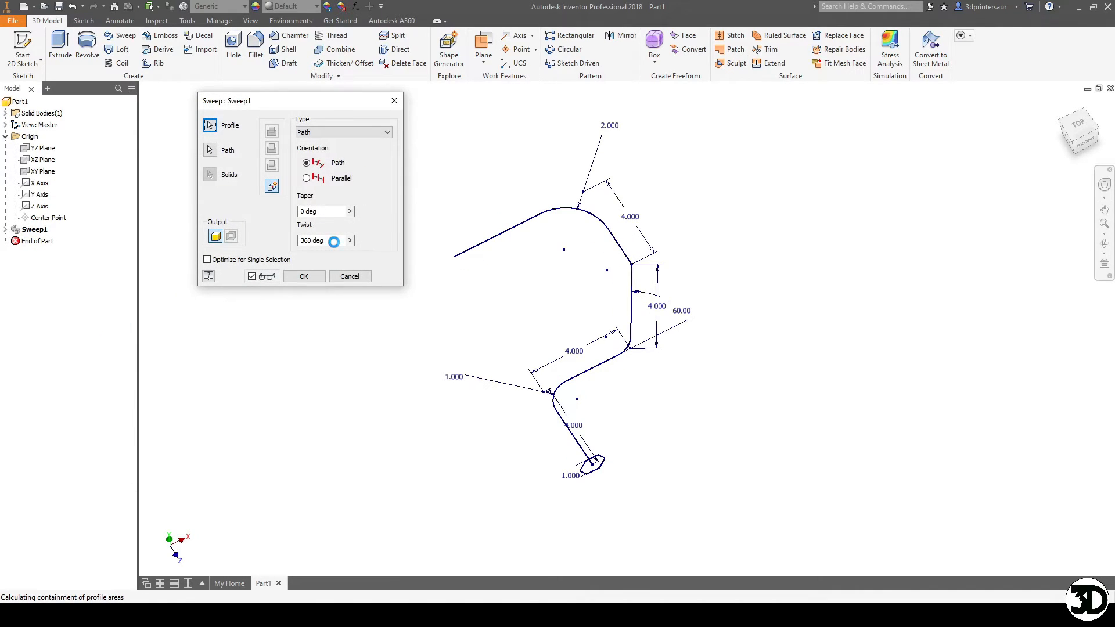
key(Return)
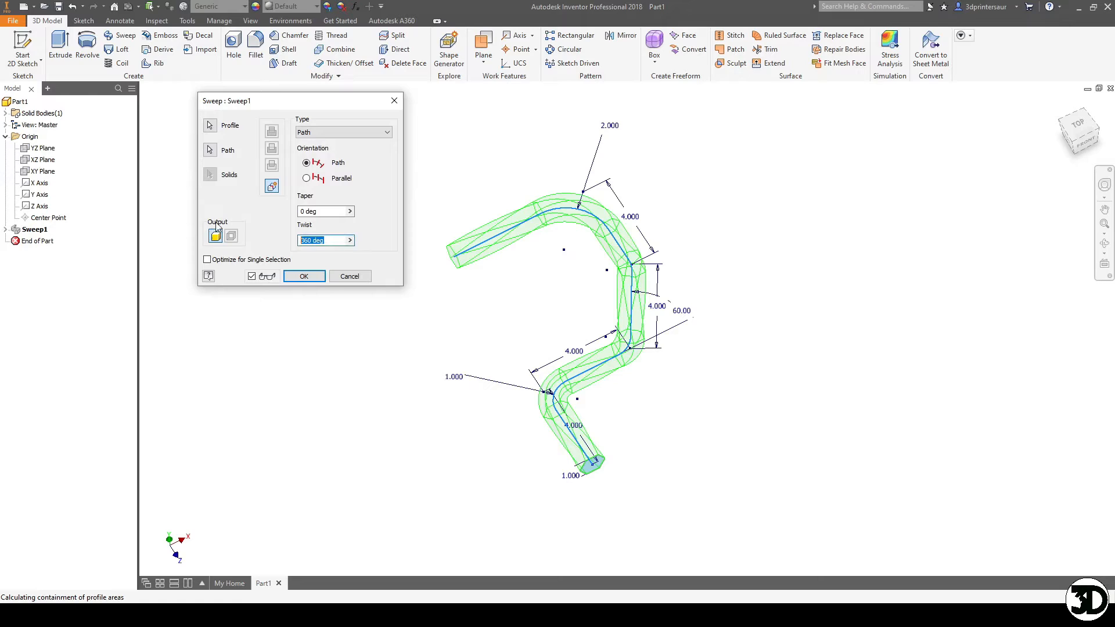
key(F4)
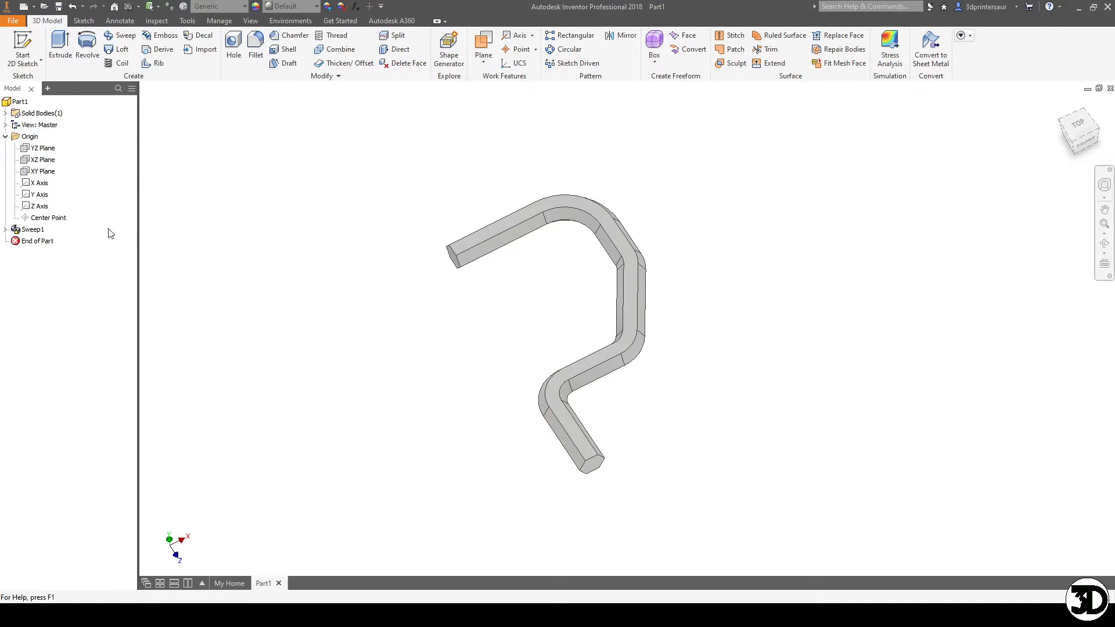
- Share the path sketch consumed by the sweep so that another feature can use it
click(5, 229)
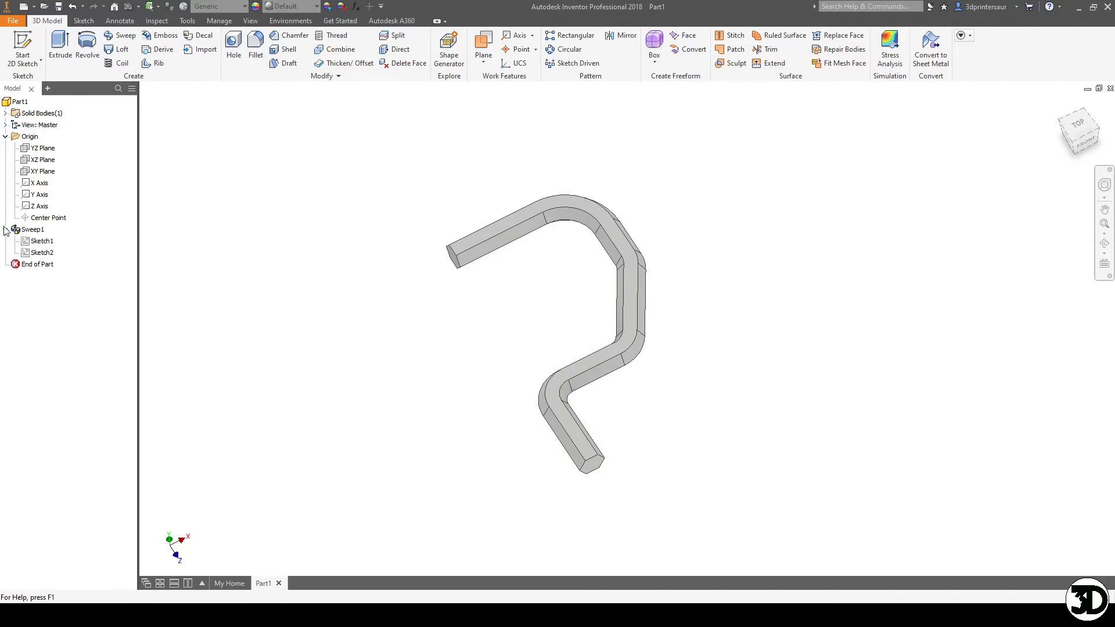
right_click(41, 253)
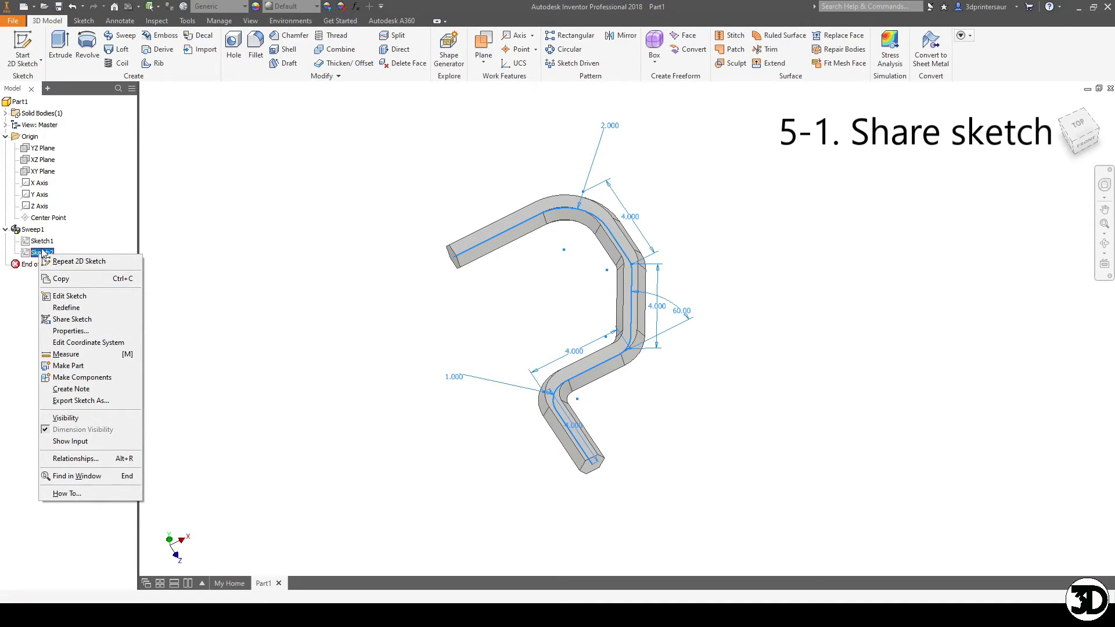
click(71, 320)
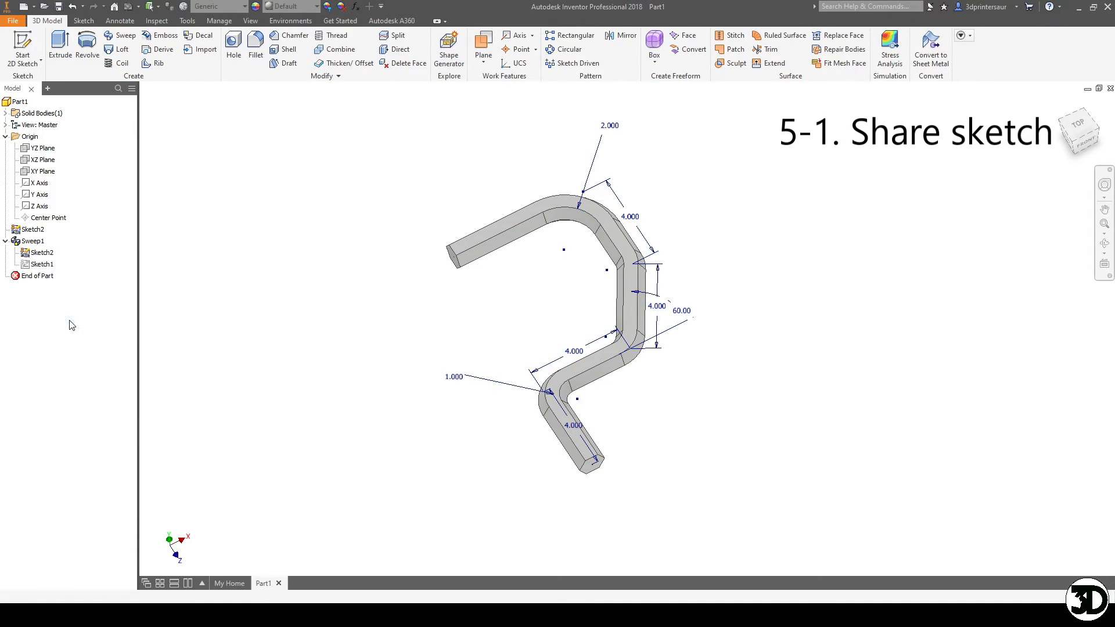
- Start a sketch on the hexagonal end face, draw a 0.5 in diameter circle centred on the path's endpoint, and finish the sketch
key(s)
scroll(628, 472, up, 10)
click(493, 399)
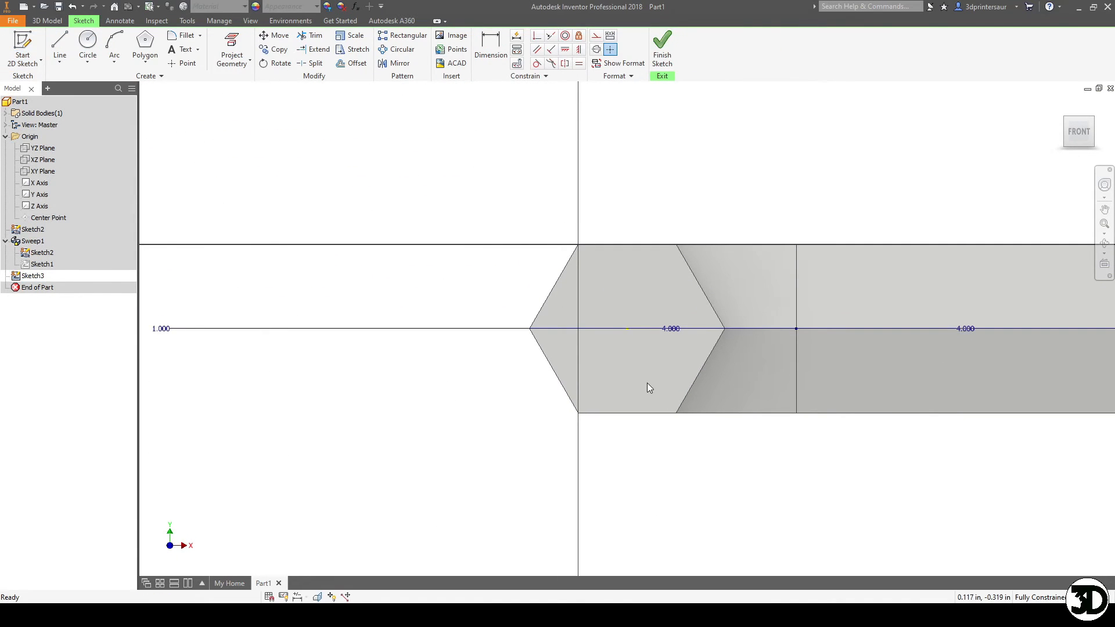
key(c)
click(627, 328)
text(.5)
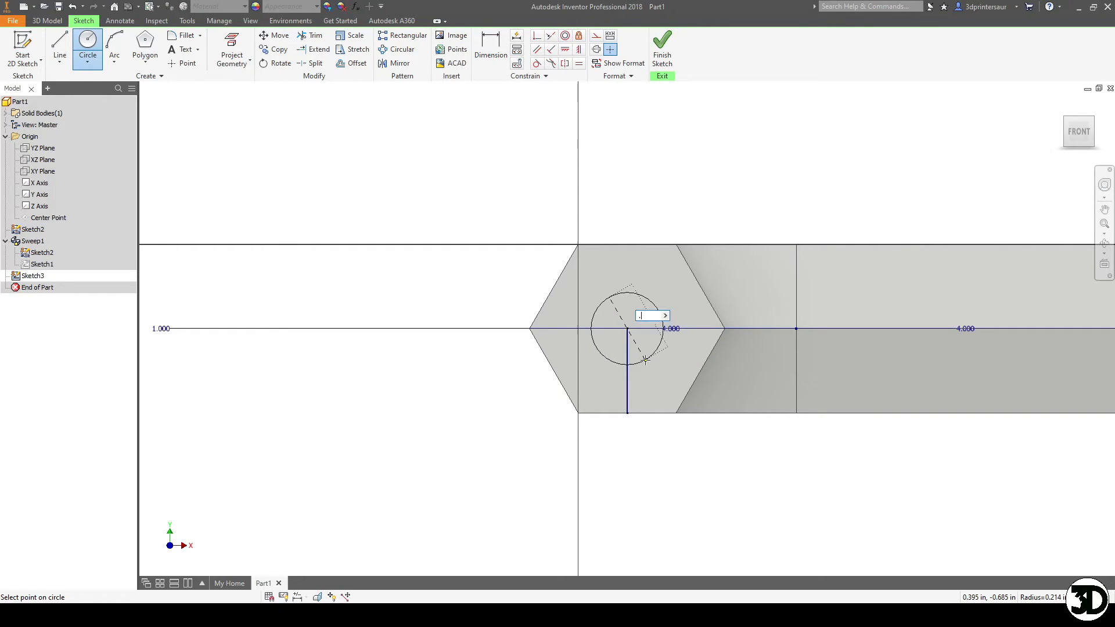
key(Return)
click(662, 46)
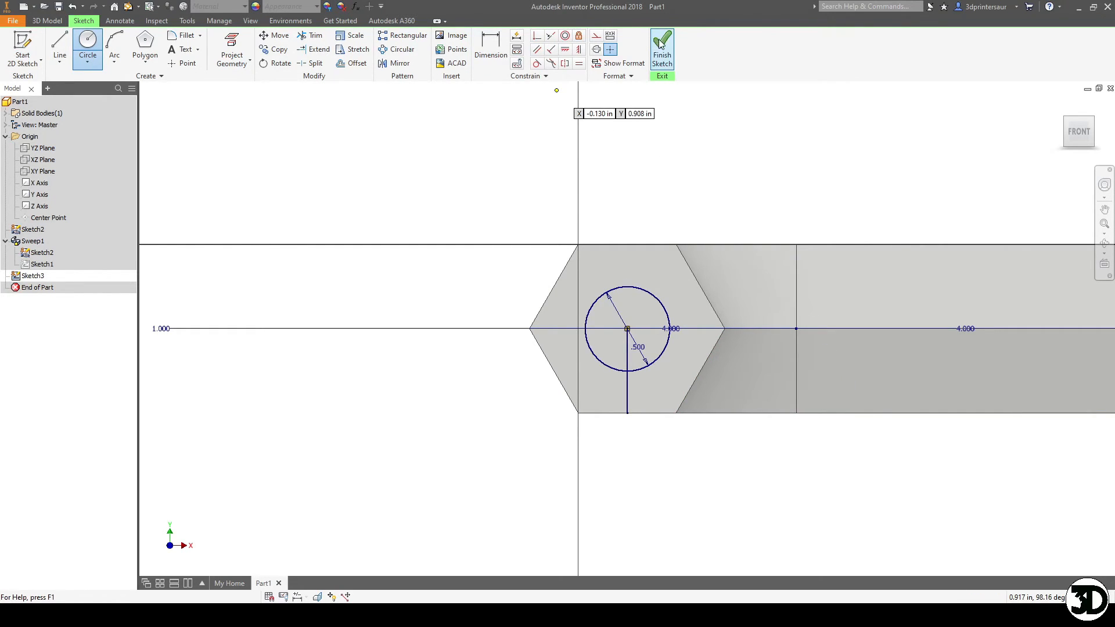
- Sweep the circle along the shared path sketch as a cut through the hexagonal bar
click(115, 35)
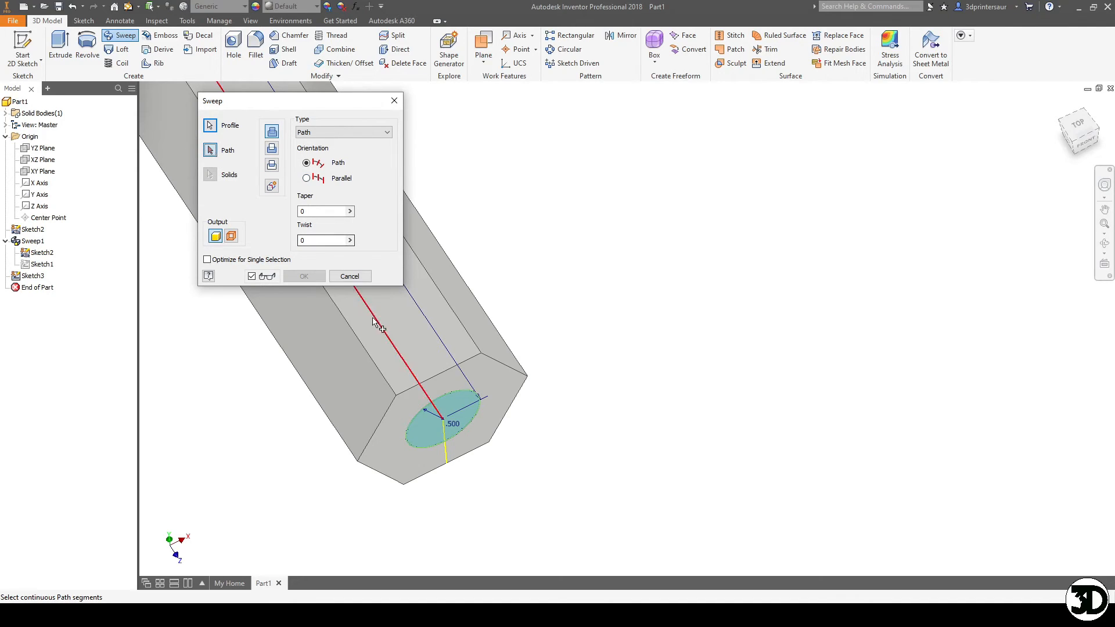
click(443, 343)
scroll(482, 296, down, 3)
middle_drag(482, 296, 717, 331)
scroll(709, 340, down, 4)
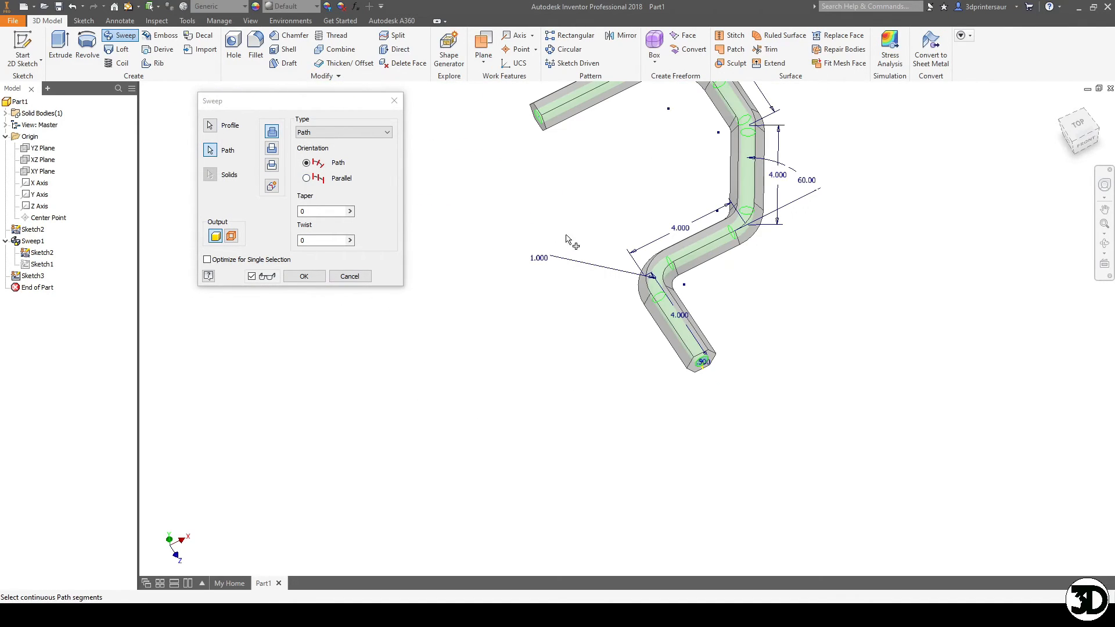
click(274, 150)
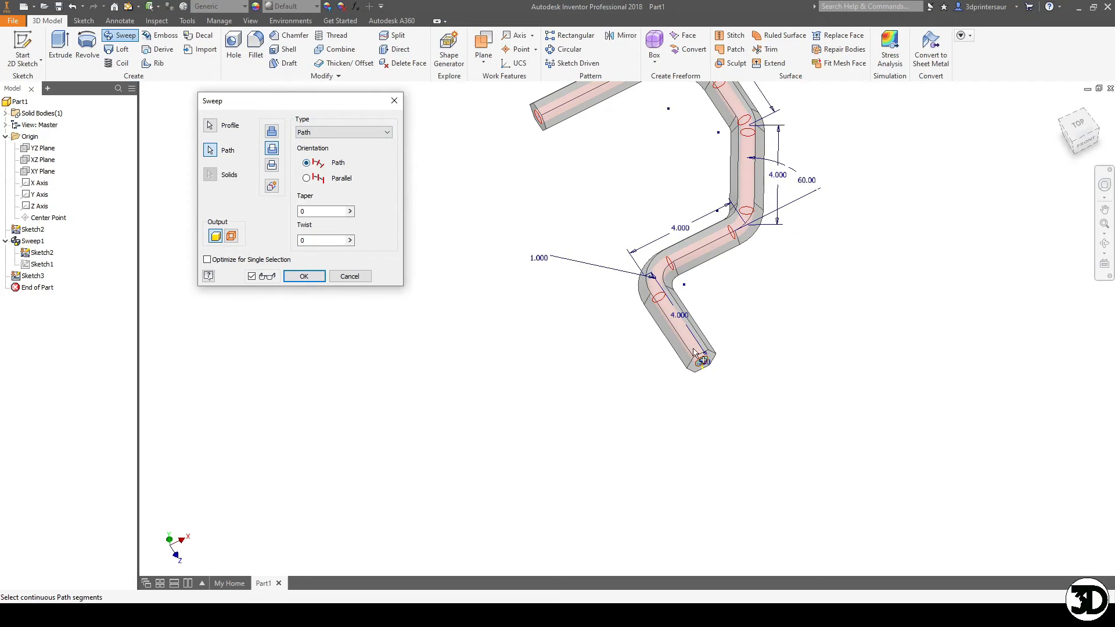
scroll(688, 342, up, 2)
click(304, 276)
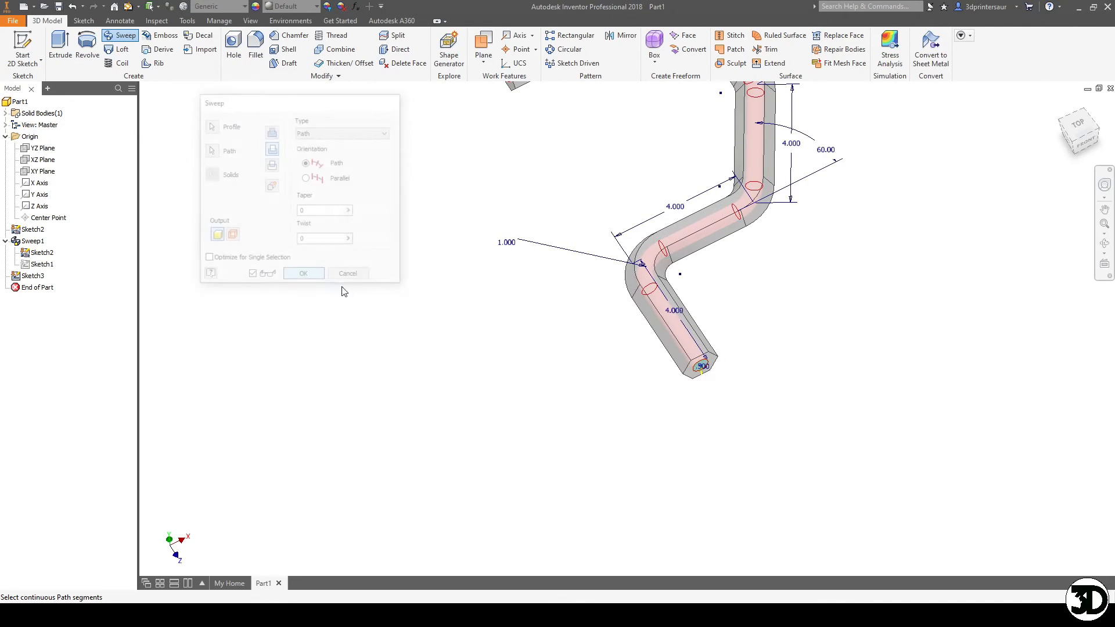
shift+middle_drag(600, 371, 642, 305)
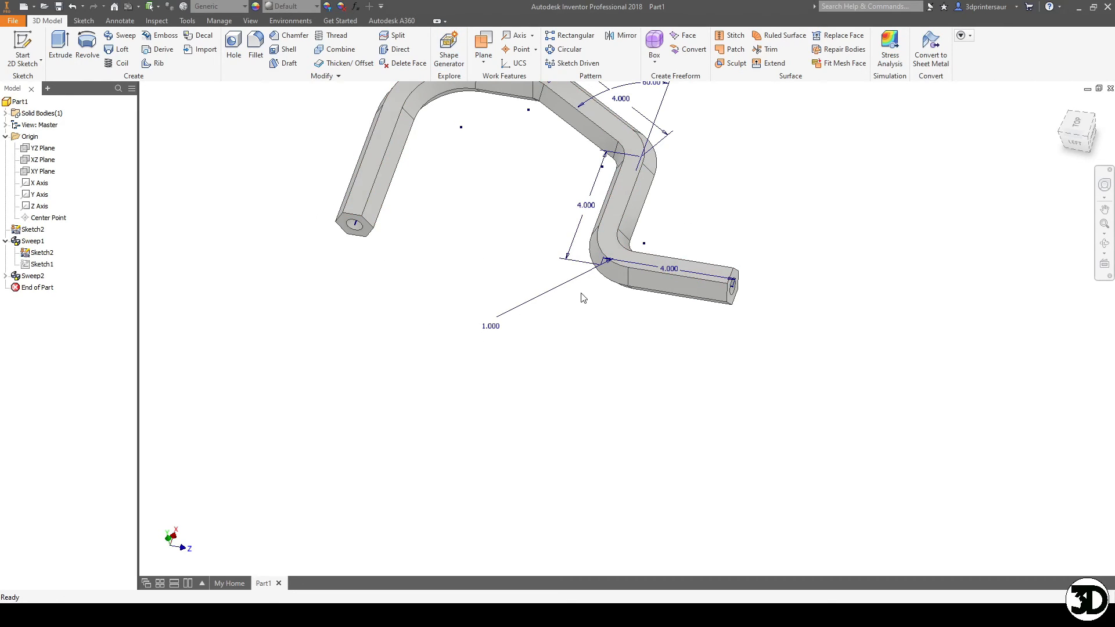
mouse_move(589, 314)
shift+middle_down()
mouse_move(600, 304)
mouse_move(563, 247)
mouse_move(560, 263)
shift+middle_up()
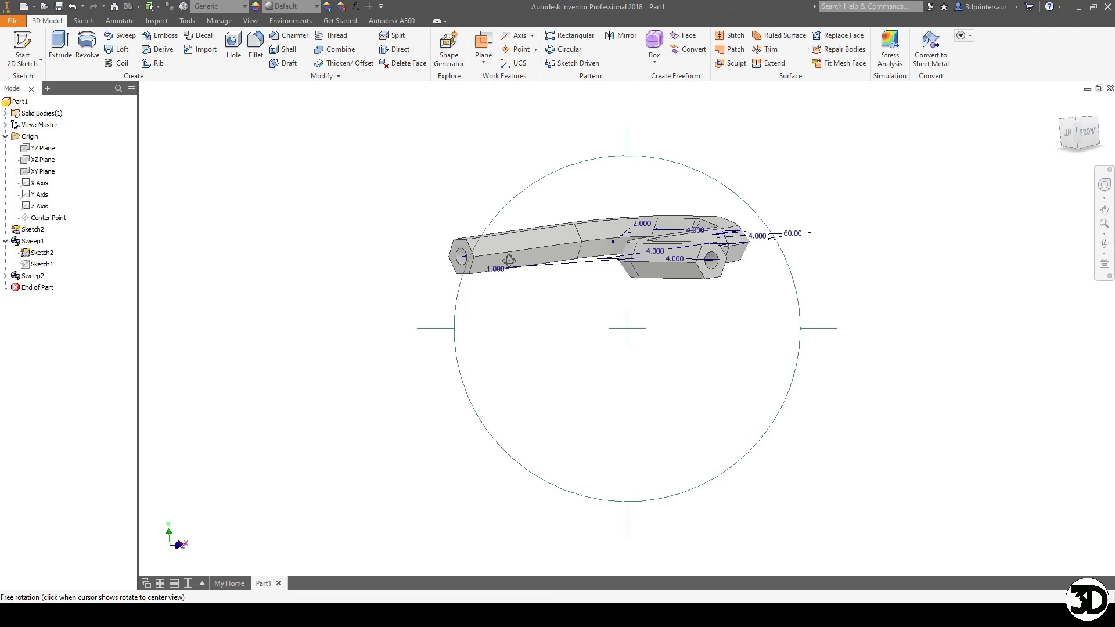
right_click(30, 276)
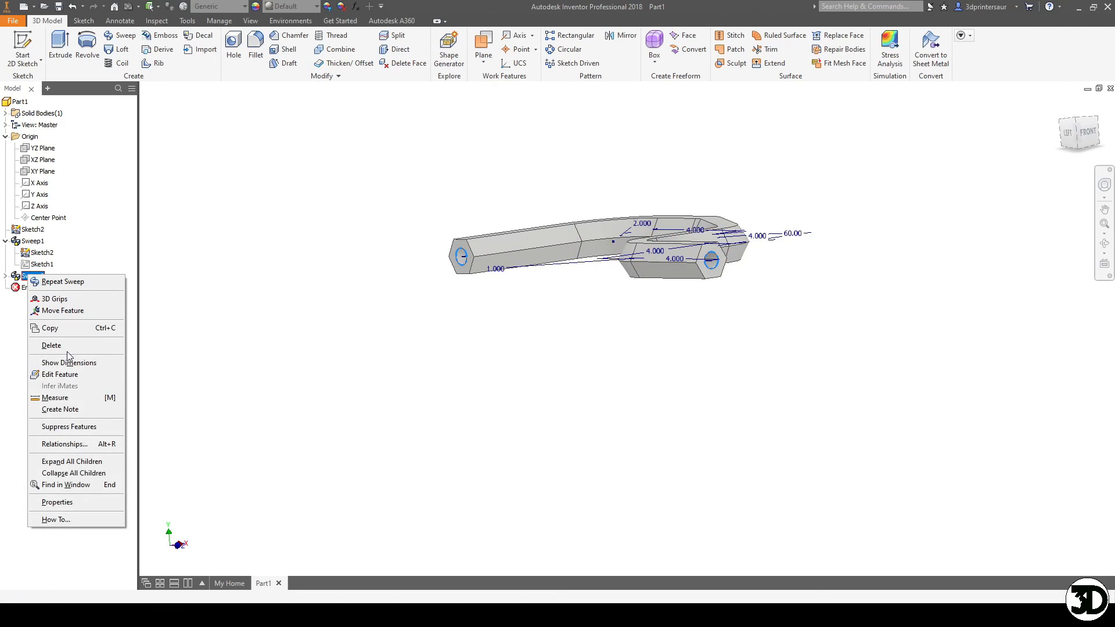
click(64, 375)
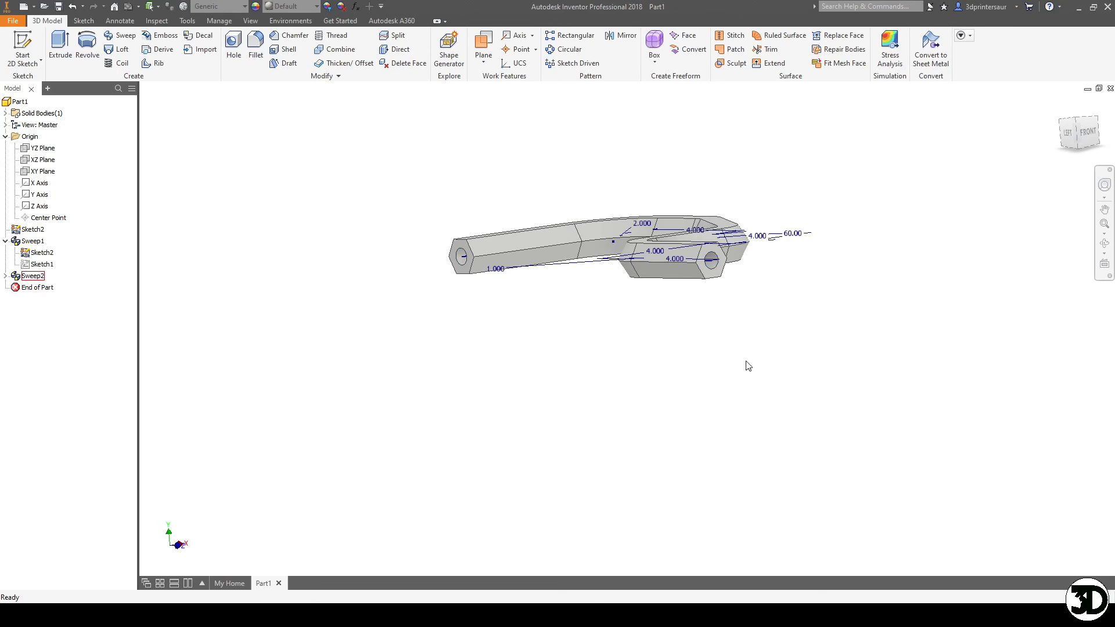
shift+middle_drag(593, 291, 616, 310)
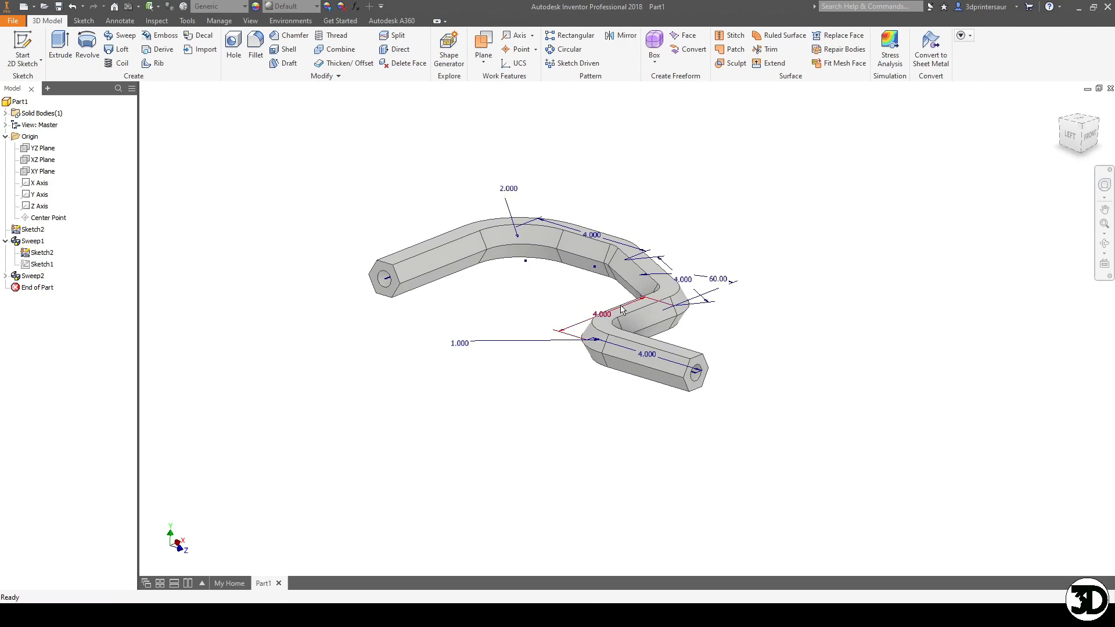
mouse_move(637, 328)
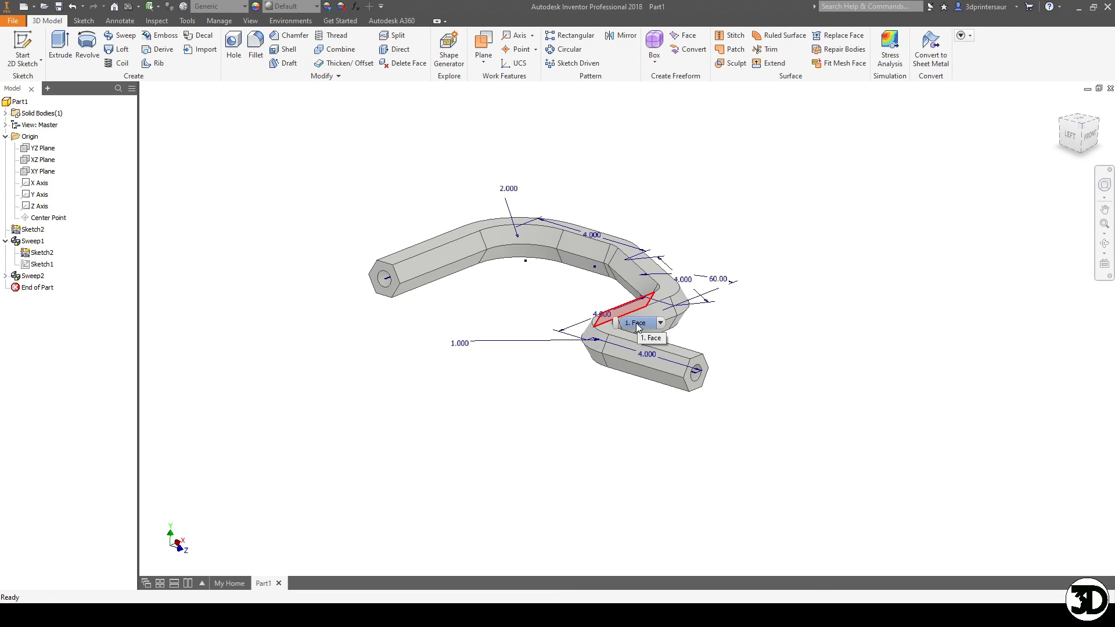